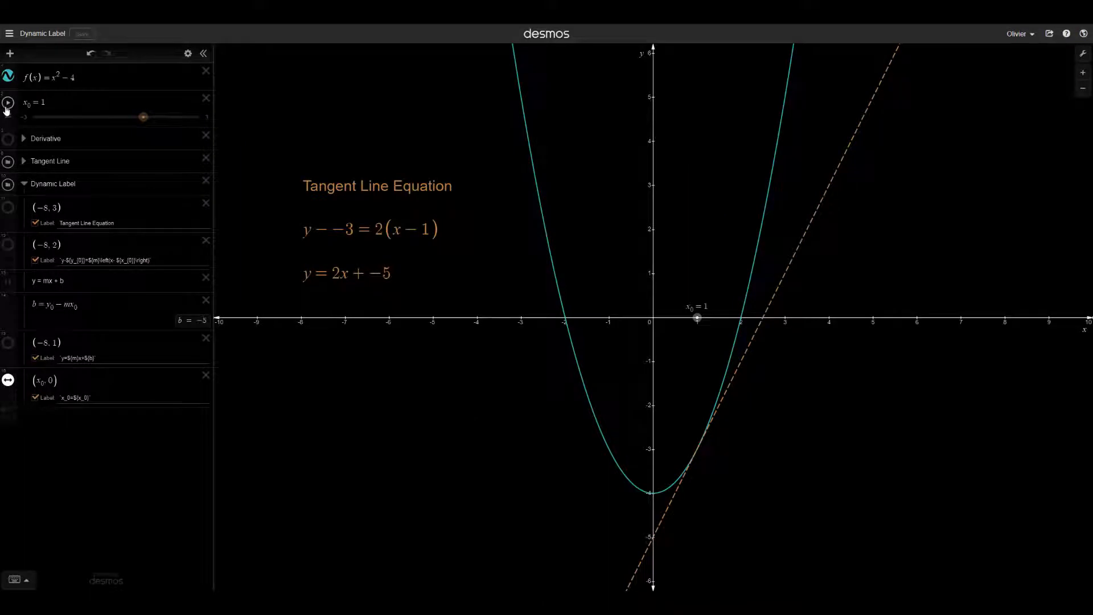
Step: Play and pause the x₀ slider animation to preview the changing tangent line and its equation labels
{"action": "left_click", "coordinate": [7, 104]}
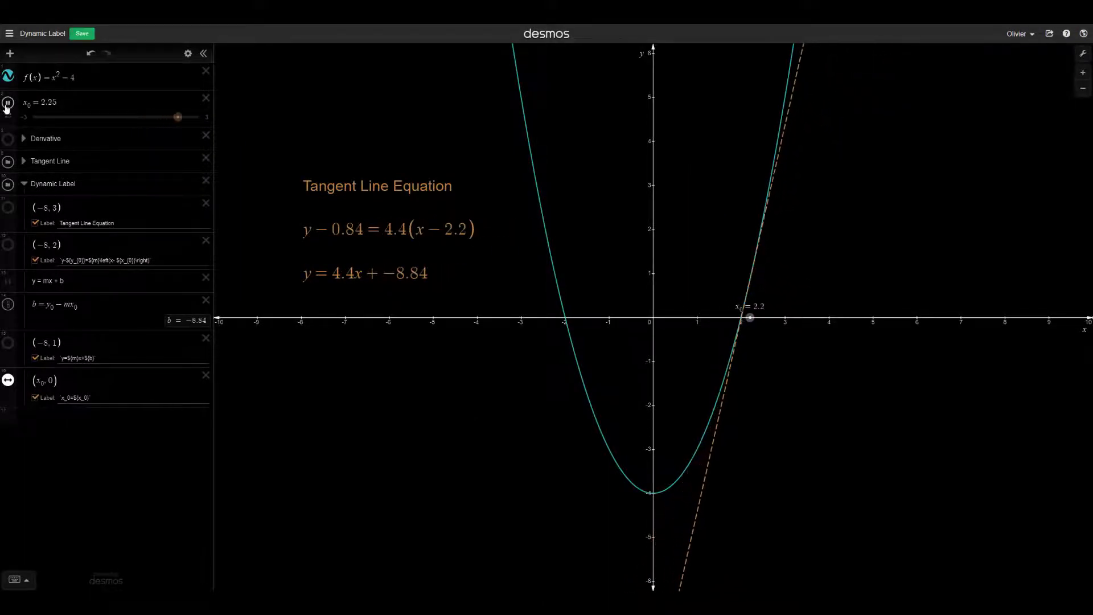
{"action": "left_click", "coordinate": [7, 104]}
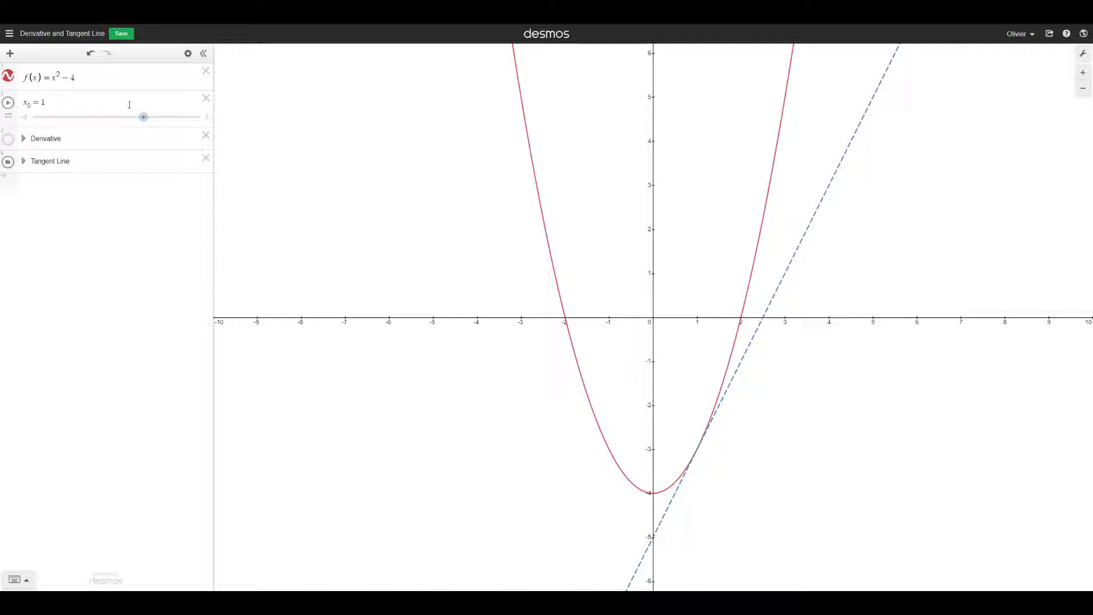
Step: Try moving the x₀ slider to 1.32, and undo the change
{"action": "mouse_move", "coordinate": [144, 118]}
{"action": "left_mouse_down"}
{"action": "mouse_move", "coordinate": [101, 118]}
{"action": "mouse_move", "coordinate": [152, 119]}
{"action": "left_mouse_up"}
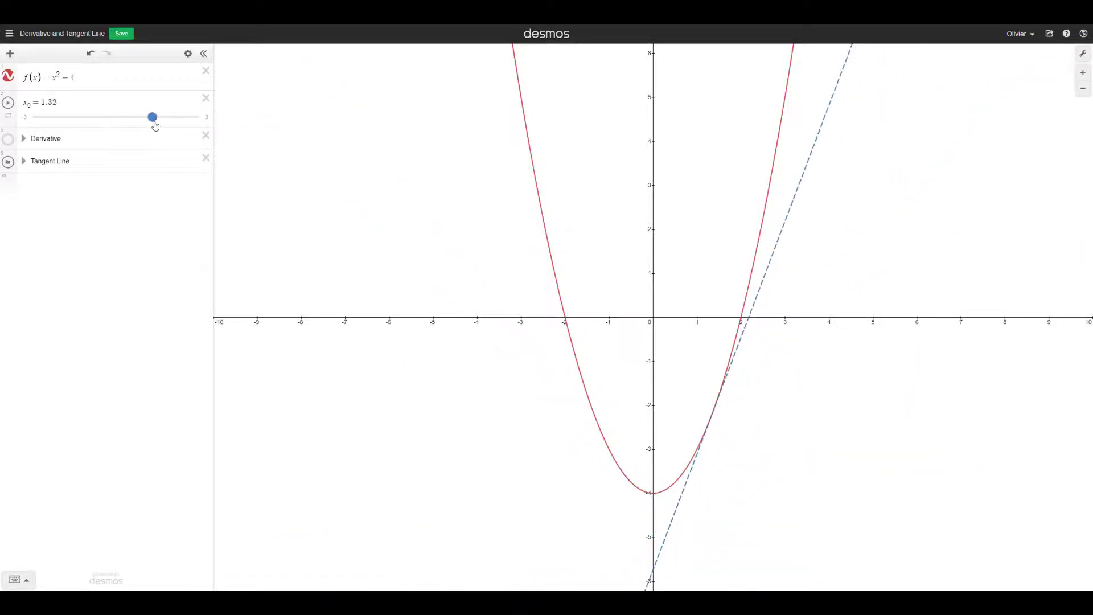
{"action": "key", "text": "ctrl+z"}
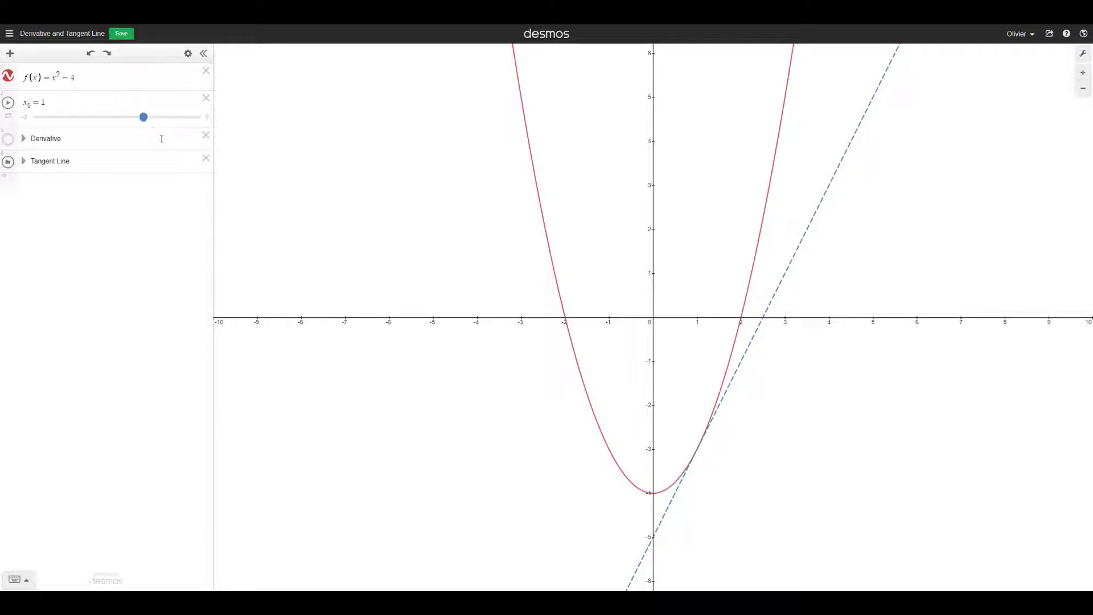
Step: Add a folder named "Dynamic Label" below the Tangent Line folder
{"action": "left_click", "coordinate": [82, 181]}
{"action": "left_click", "coordinate": [10, 56]}
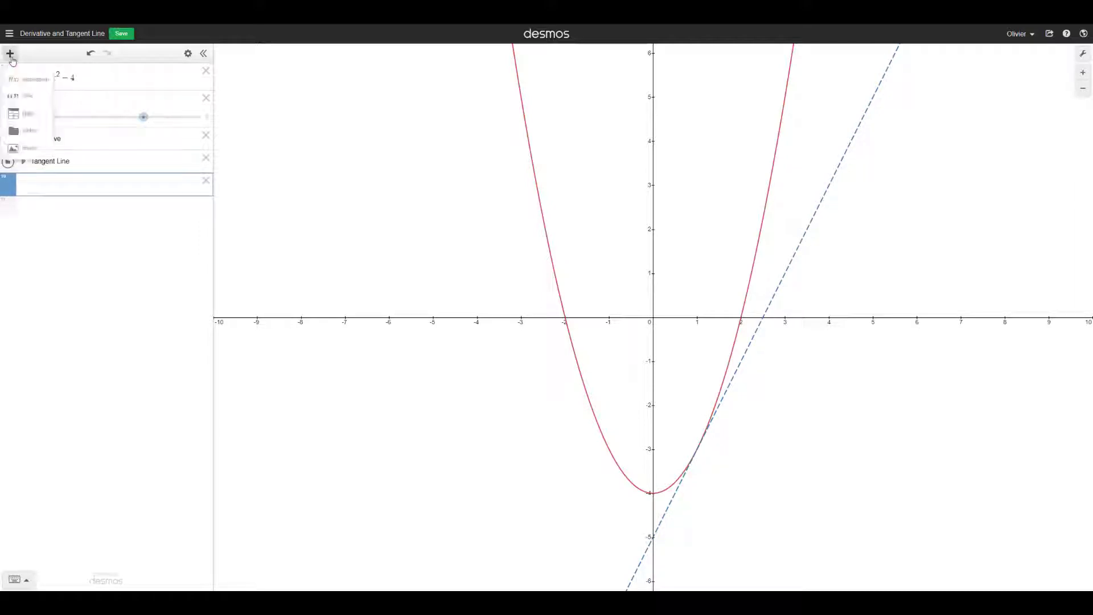
{"action": "left_click", "coordinate": [33, 132]}
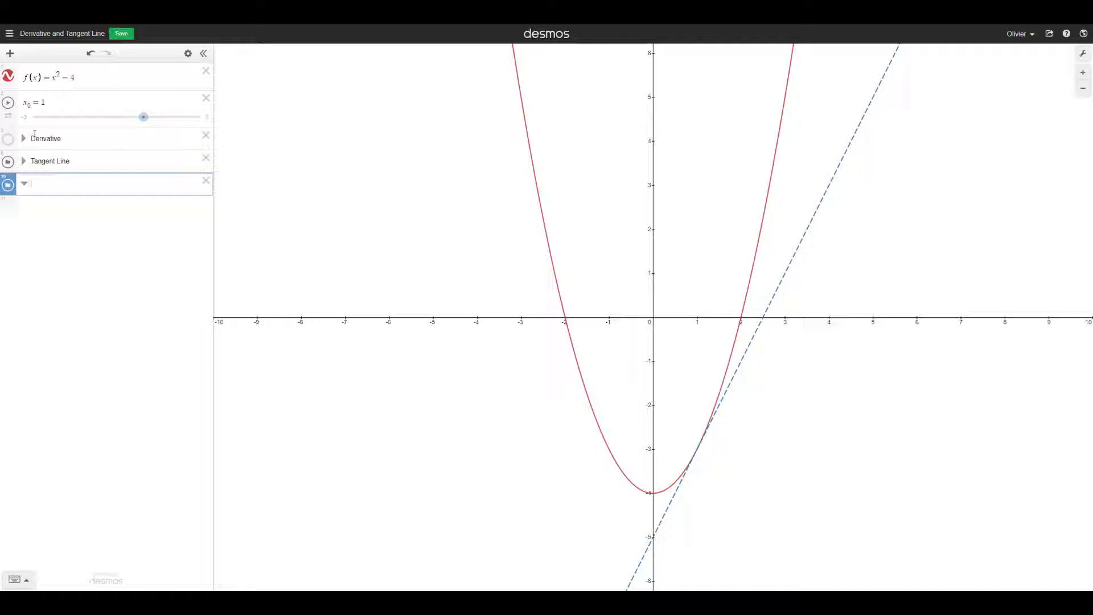
{"action": "type", "text": "Dyn"}
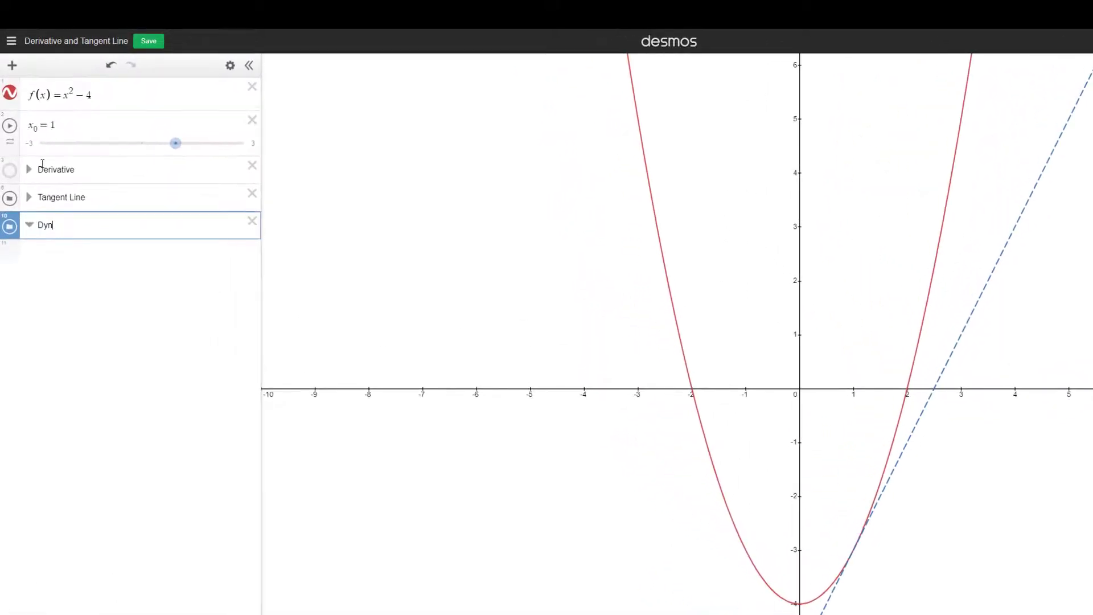
{"action": "type", "text": "amic Label"}
Step: Add the point (-8, 3) inside the Dynamic Label folder and label it "Tangent Line Equation"
{"action": "key", "text": "Return"}
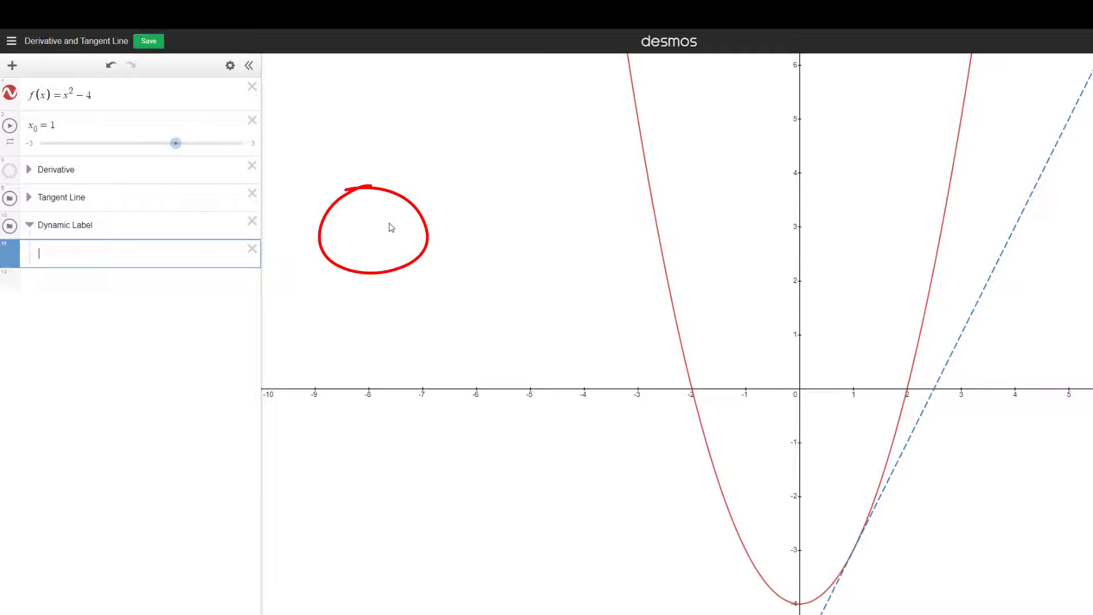
{"action": "type", "text": "(-8"}
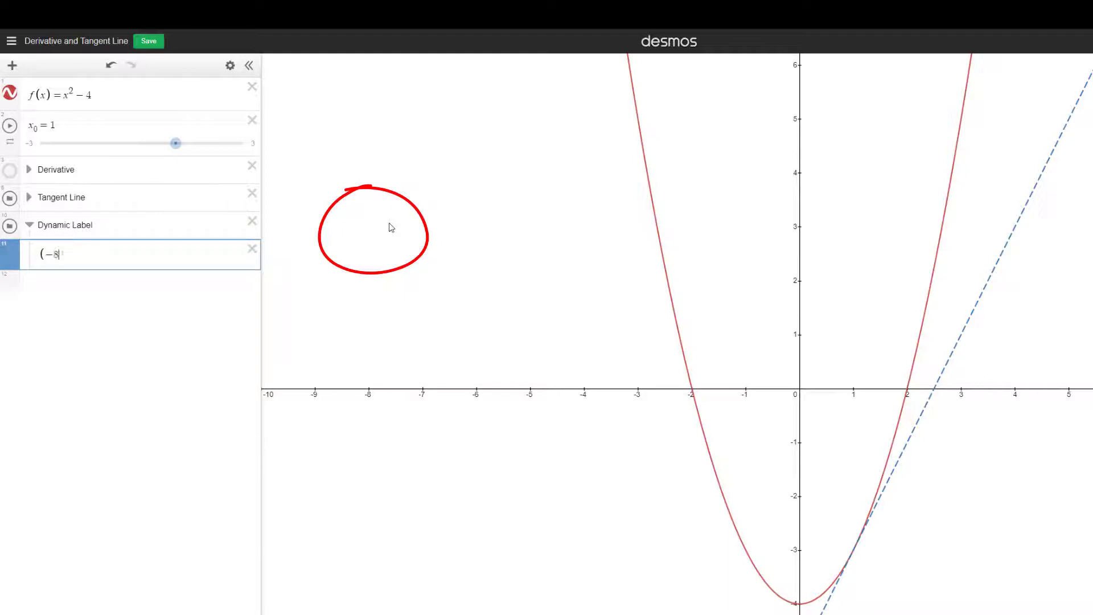
{"action": "type", "text": ",3"}
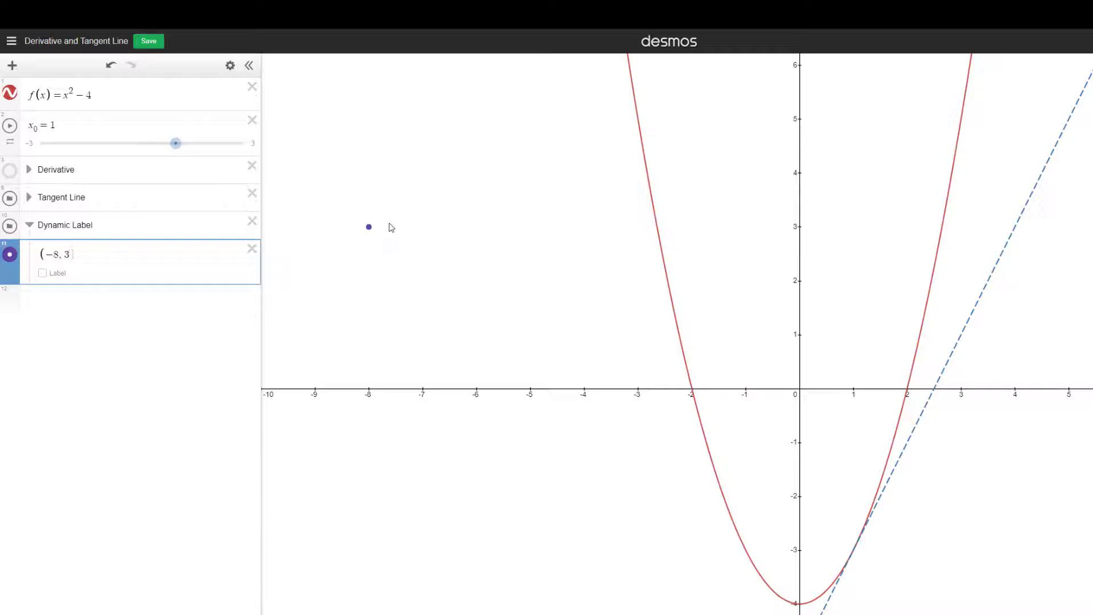
{"action": "left_click", "coordinate": [52, 275]}
{"action": "left_click", "coordinate": [48, 278]}
{"action": "left_click", "coordinate": [86, 274]}
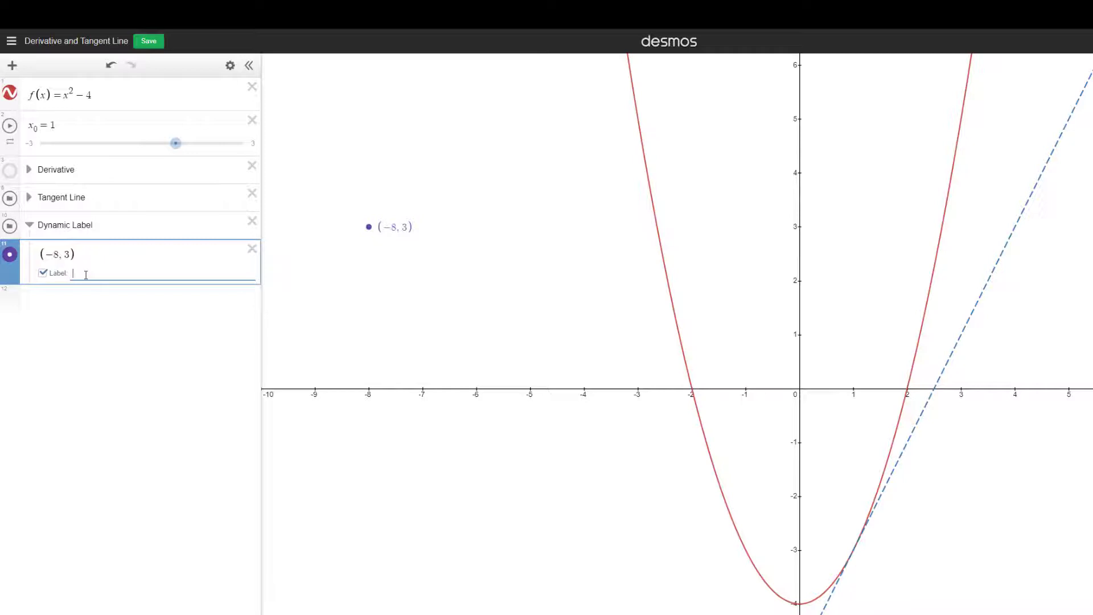
{"action": "type", "text": "Tangent Line Equation"}
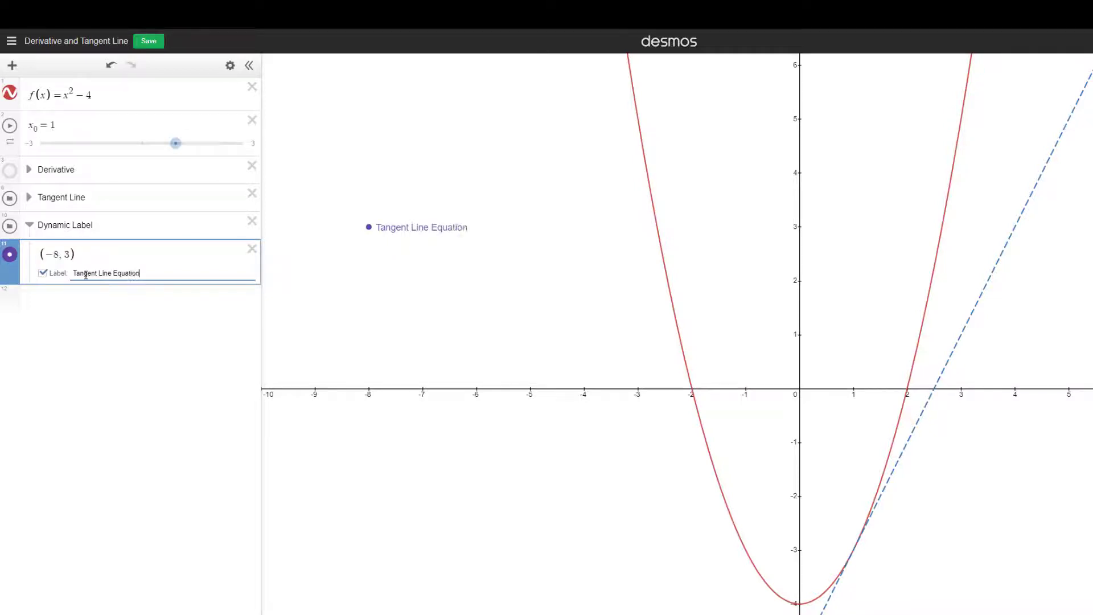
Step: Colour the "Tangent Line Equation" label blue, hide its point marker and align the label to the point's right side
{"action": "left_click", "coordinate": [11, 257]}
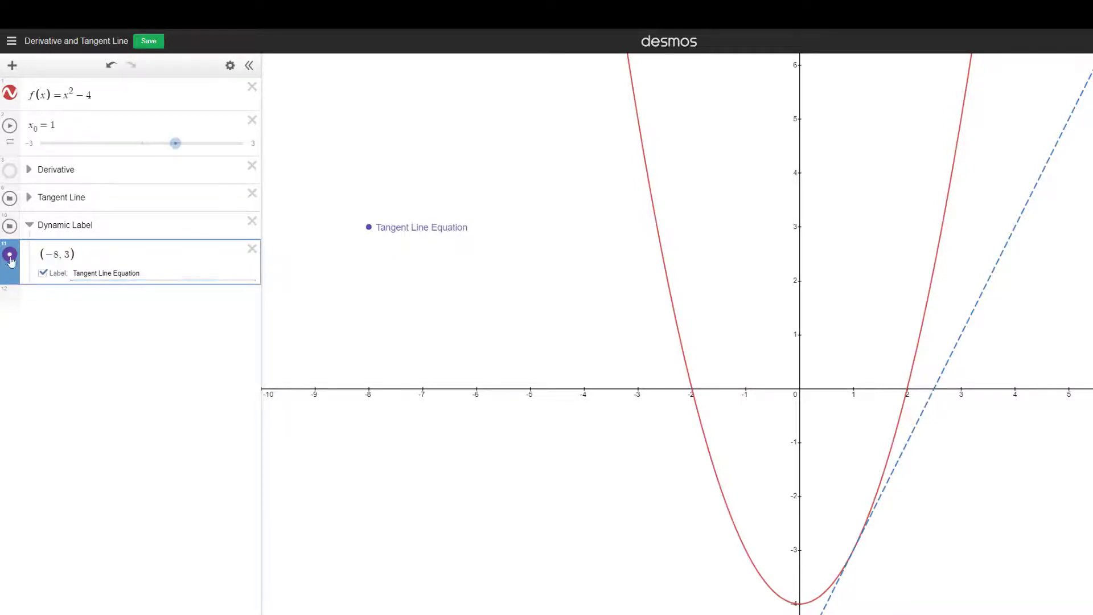
{"action": "left_click", "coordinate": [53, 308]}
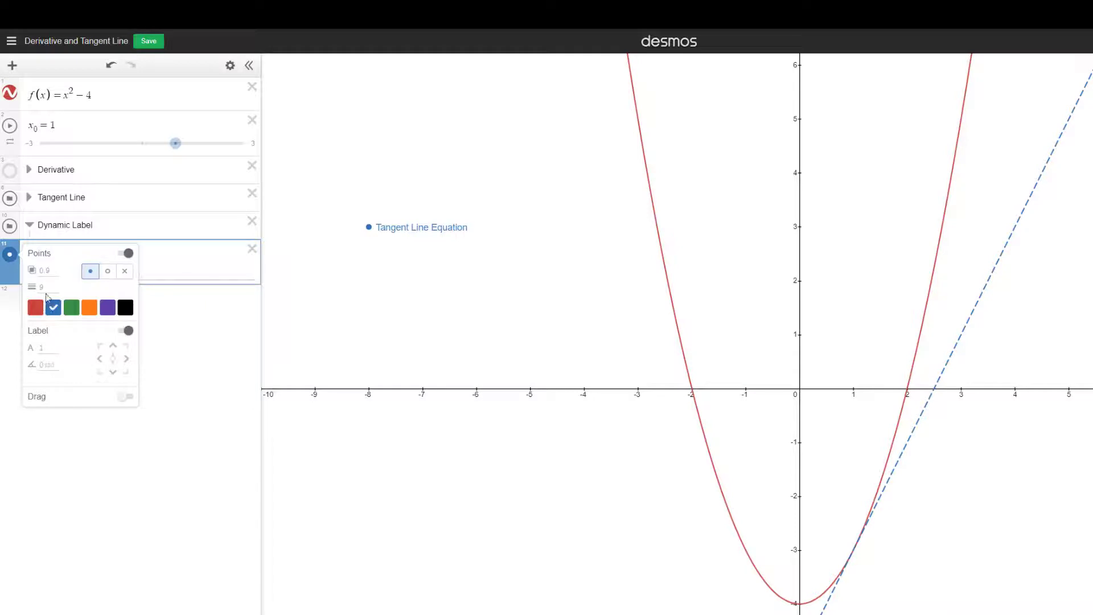
{"action": "left_click", "coordinate": [128, 256]}
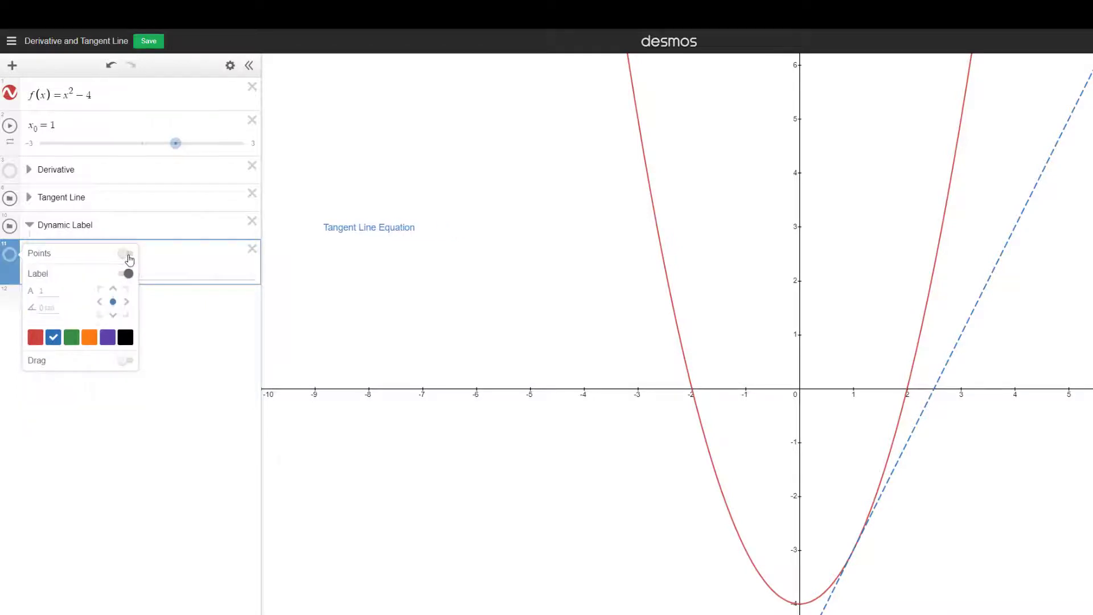
{"action": "left_click", "coordinate": [125, 303]}
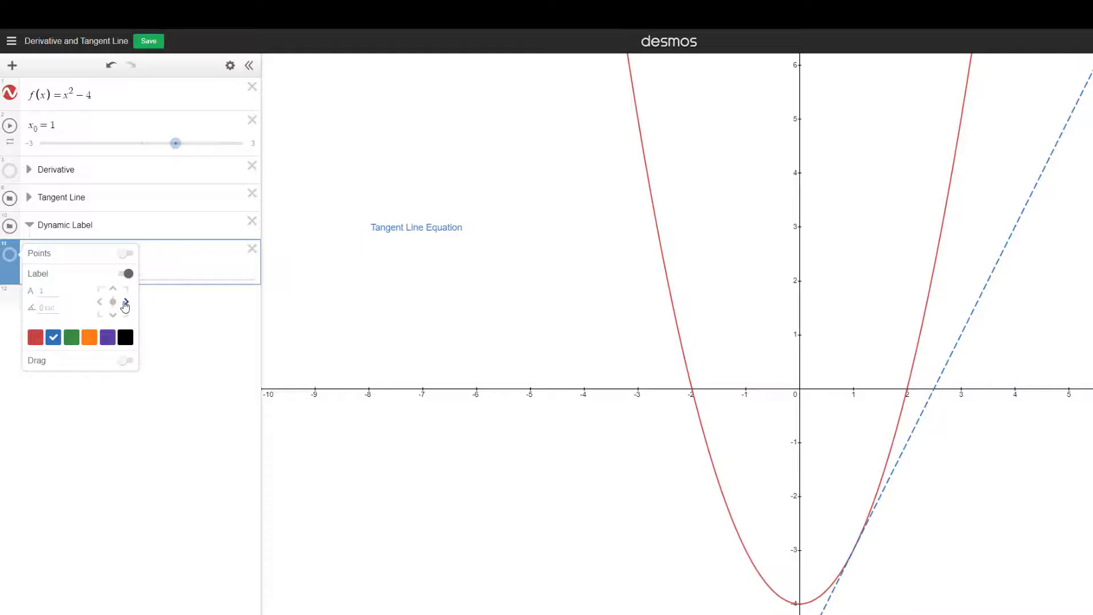
{"action": "left_click", "coordinate": [126, 288]}
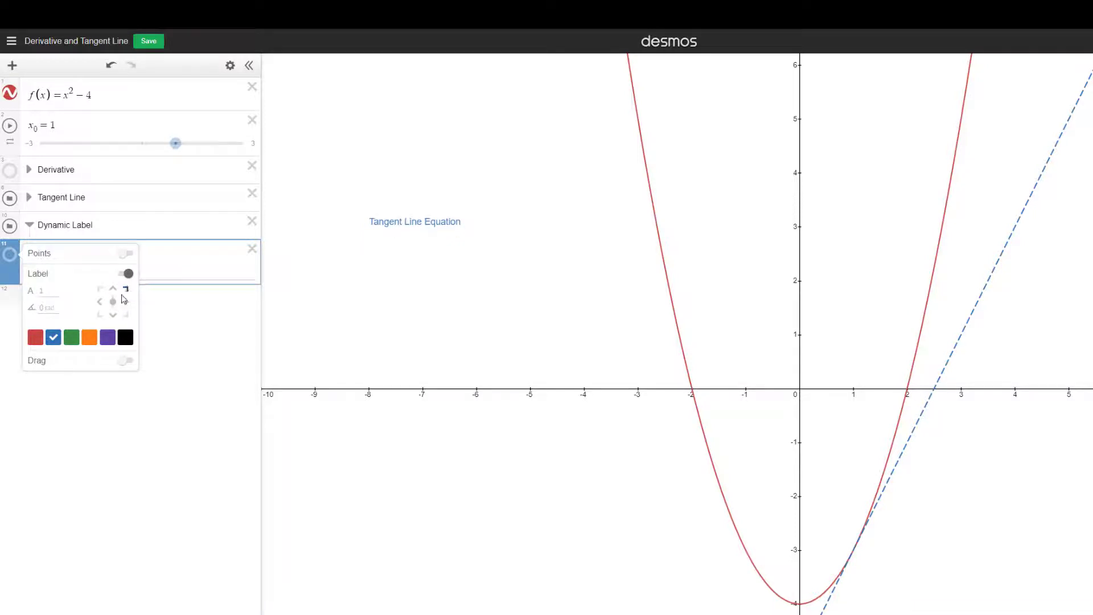
{"action": "left_click", "coordinate": [125, 301]}
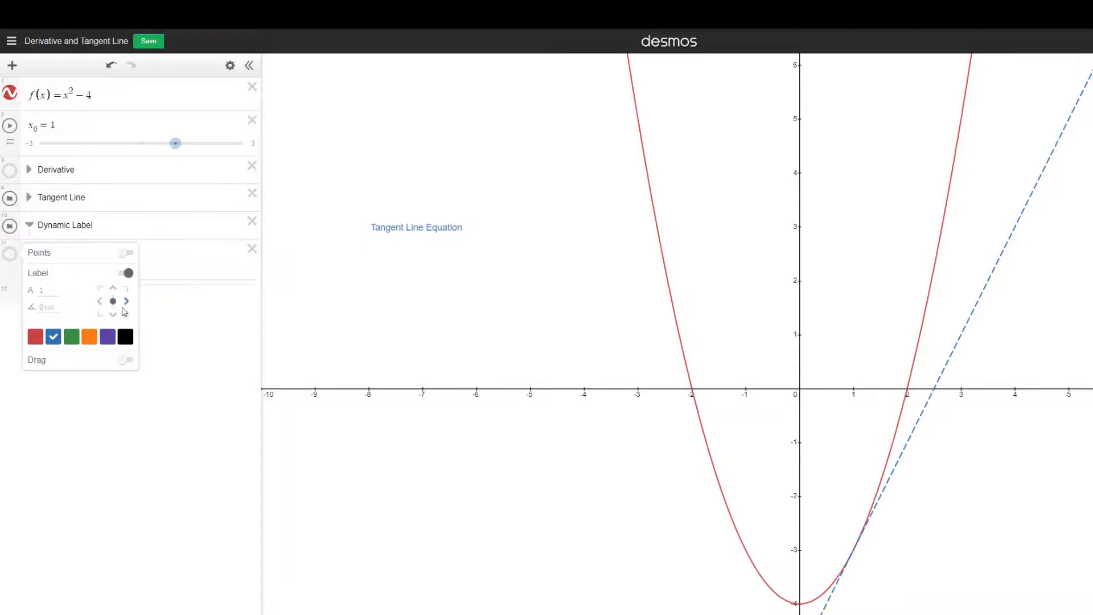
Step: Try a rotation angle of 3 radians on the label, and clear it again
{"action": "left_click", "coordinate": [49, 308]}
{"action": "type", "text": "3"}
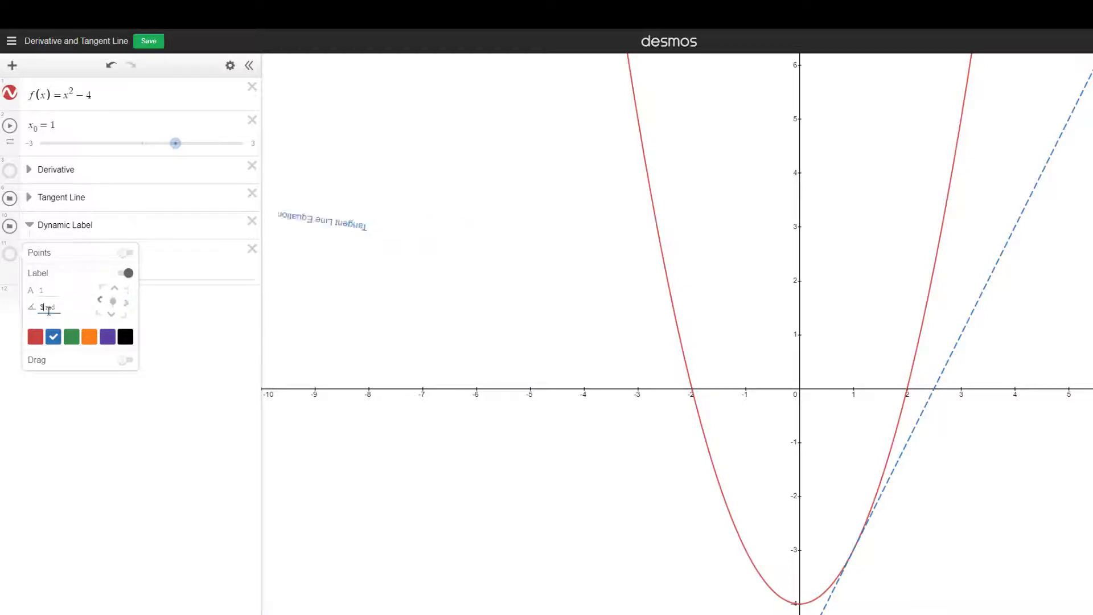
{"action": "key", "text": "BackSpace"}
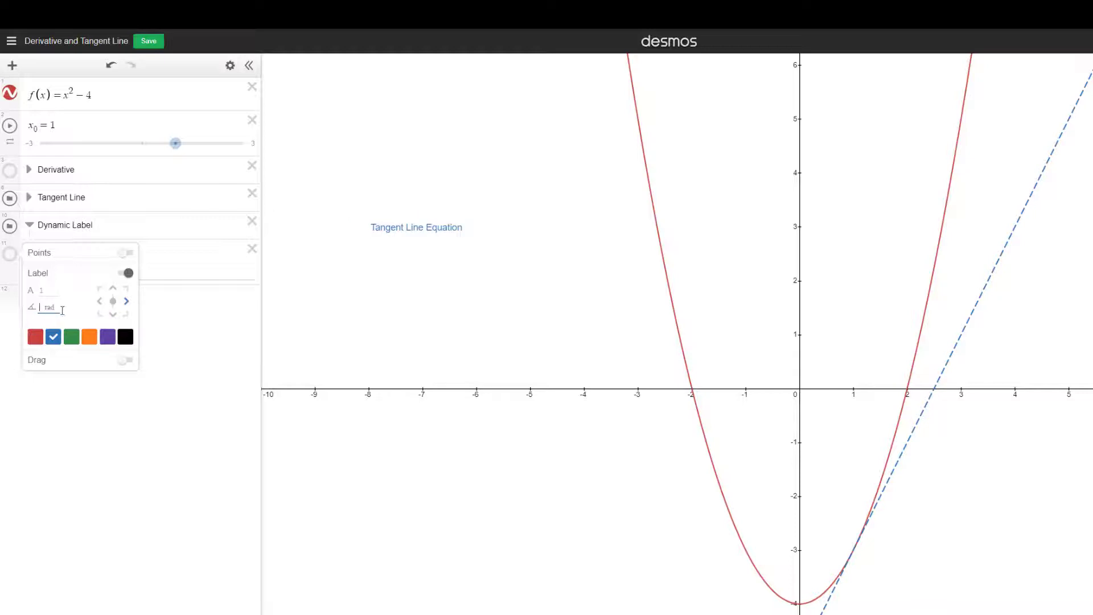
Step: Set the "Tangent Line Equation" label's text size to 2.5 and close its style settings
{"action": "left_click", "coordinate": [53, 289]}
{"action": "type", "text": "3"}
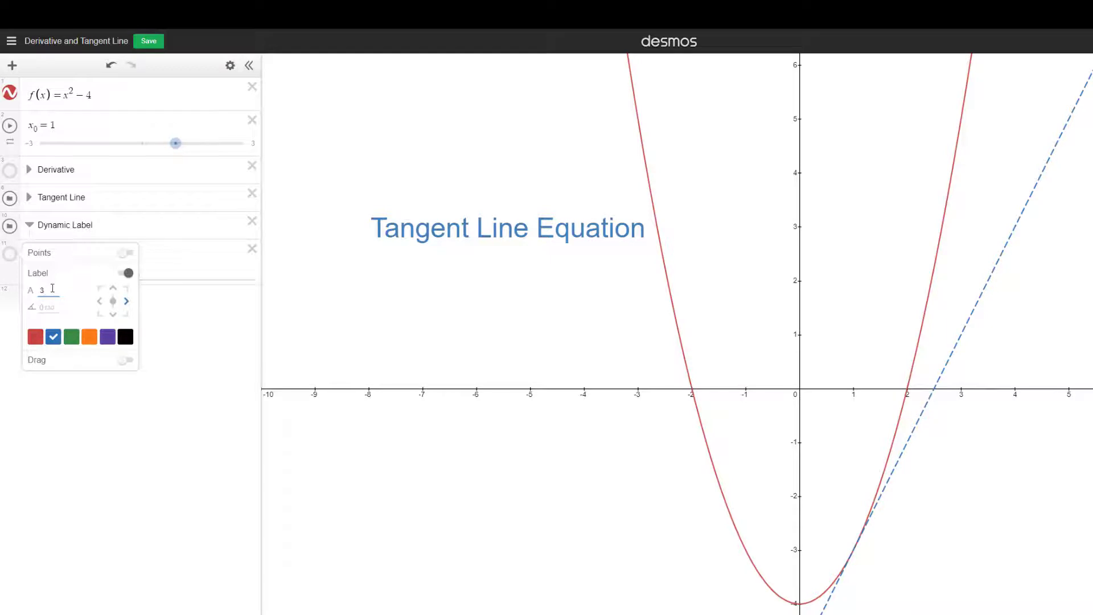
{"action": "key", "text": "BackSpace"}
{"action": "type", "text": "2"}
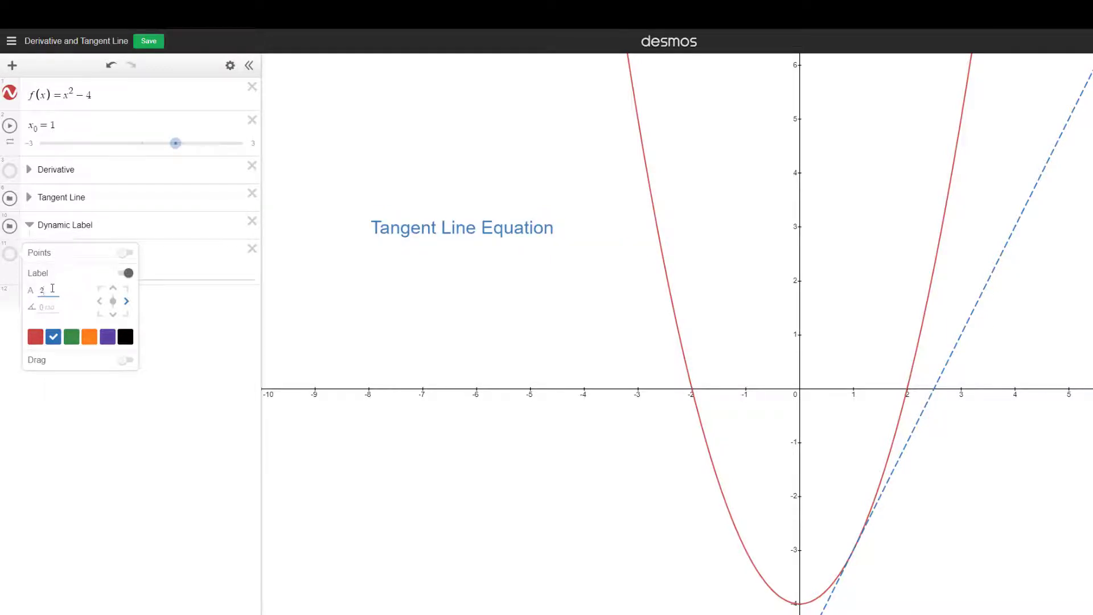
{"action": "type", "text": ".5"}
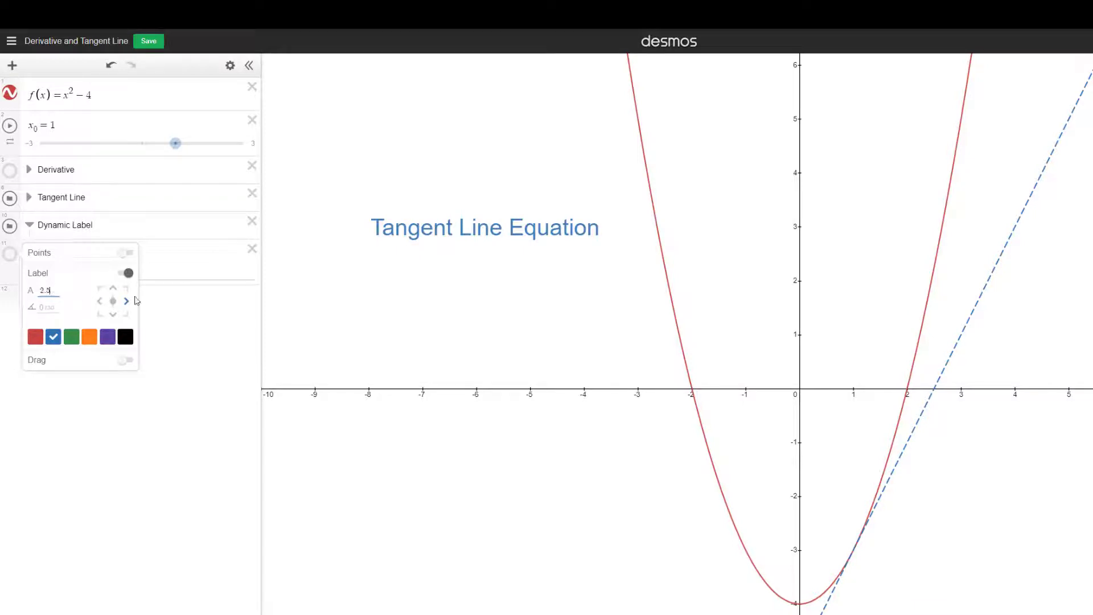
{"action": "left_click", "coordinate": [159, 268]}
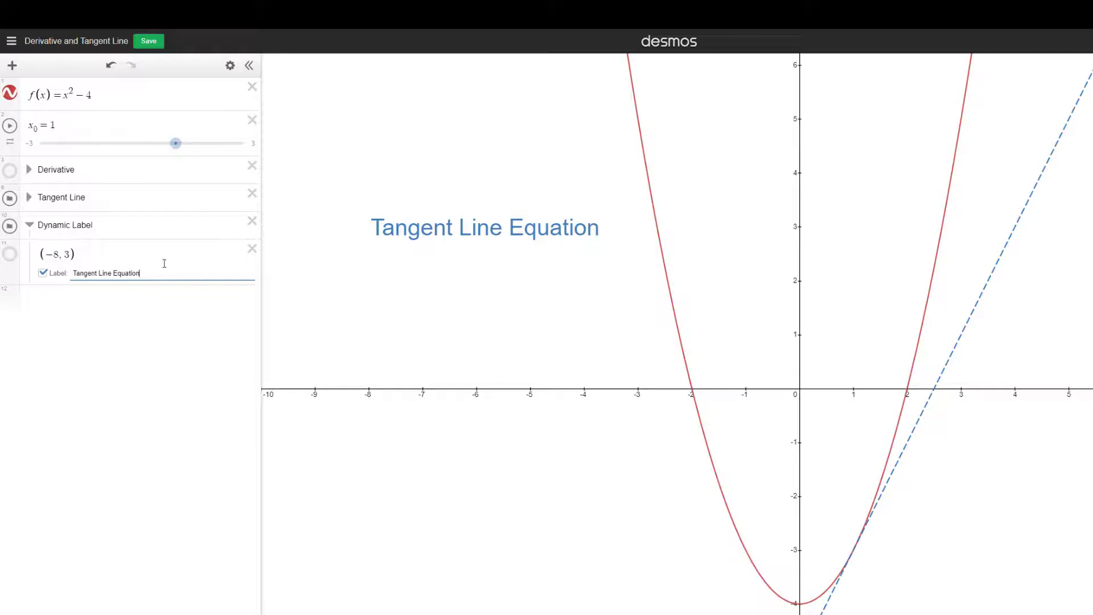
Step: Duplicate the labelled point (-8, 3) twice within the Dynamic Label folder
{"action": "left_click", "coordinate": [229, 66]}
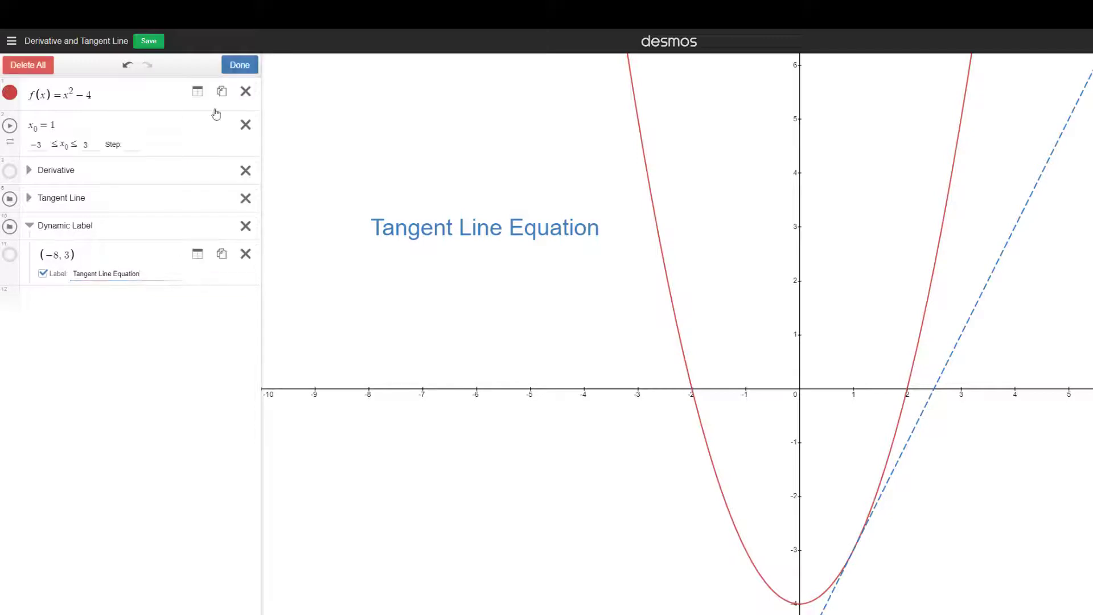
{"action": "left_click", "coordinate": [222, 254]}
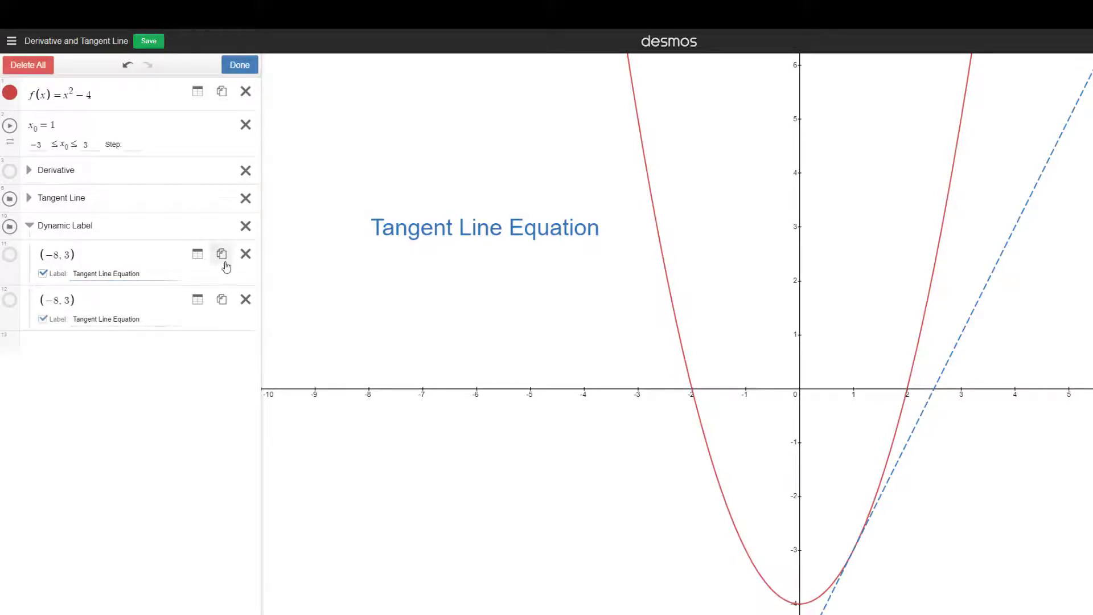
{"action": "left_click", "coordinate": [222, 254]}
{"action": "left_click", "coordinate": [239, 65]}
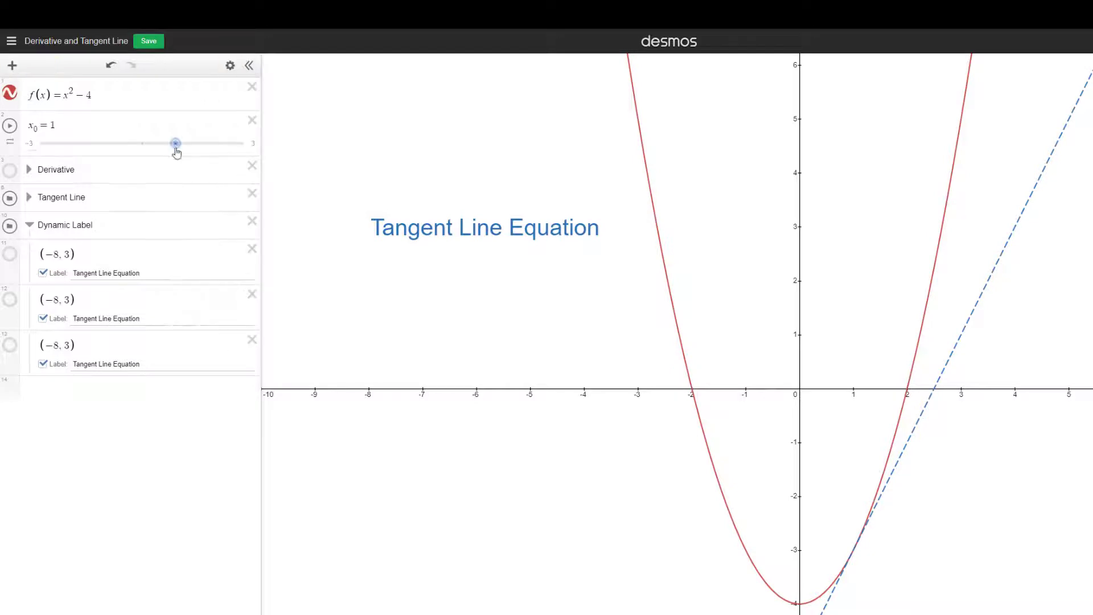
Step: Change the first duplicate's coordinates to (-8, 2) and the second duplicate's to (-8, 1)
{"action": "left_click", "coordinate": [70, 300]}
{"action": "key", "text": "BackSpace"}
{"action": "type", "text": "2"}
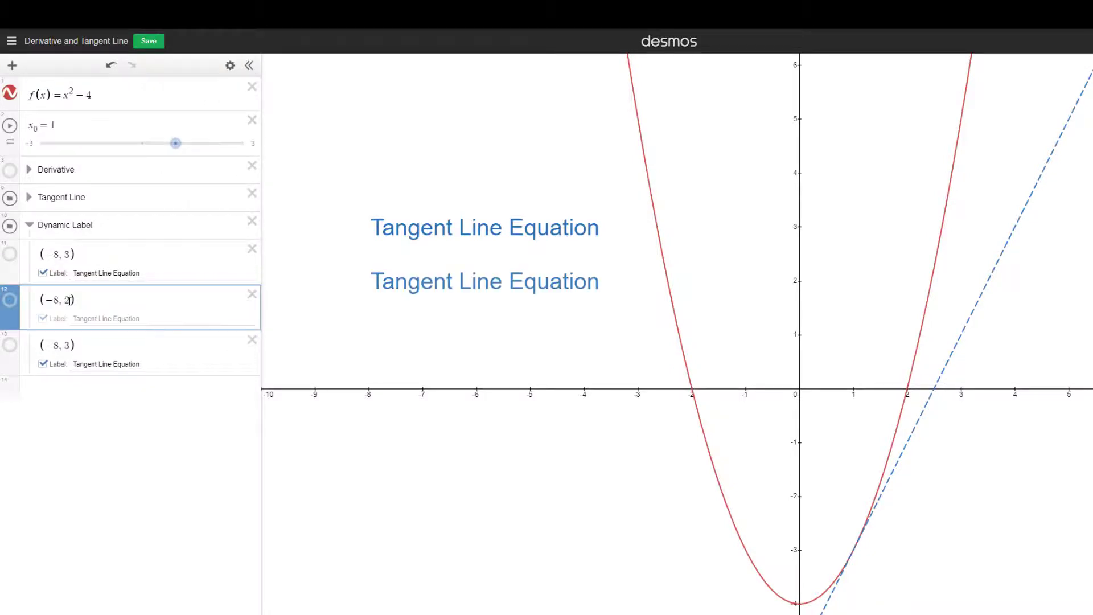
{"action": "left_click", "coordinate": [69, 345]}
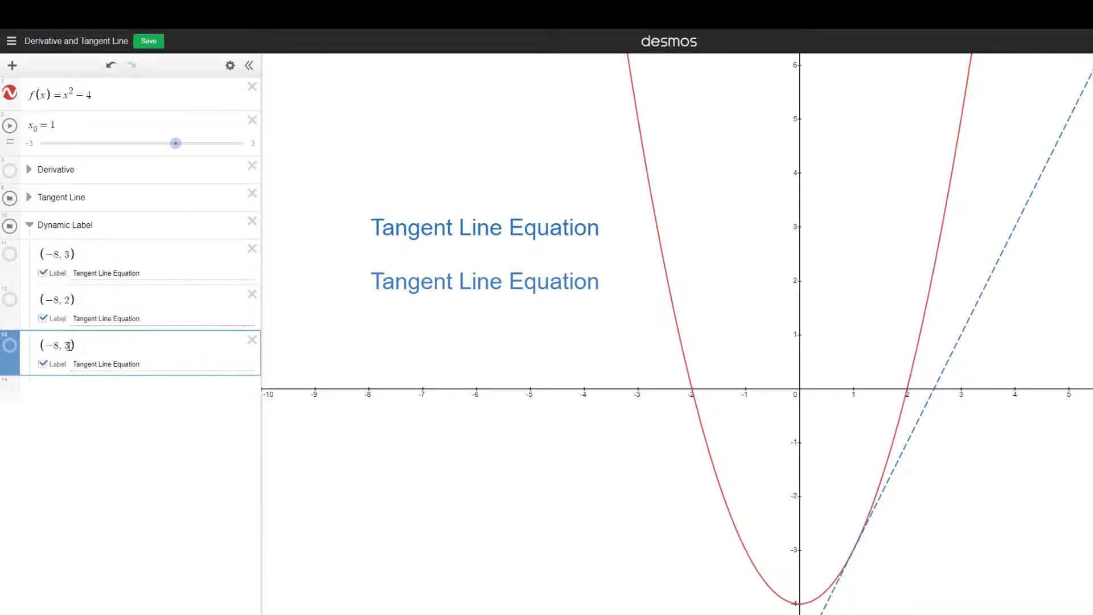
{"action": "key", "text": "BackSpace"}
{"action": "type", "text": "1"}
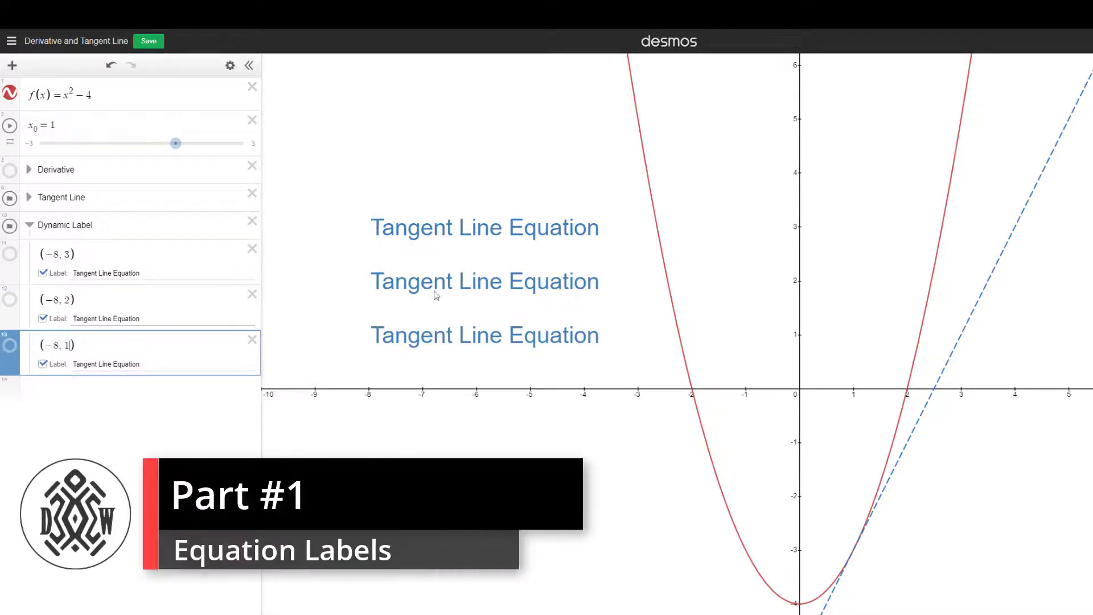
Step: Replace the label of point (-8, 2) with 2x enclosed in backticks, and the label of point (-8, 1) with plain 2x
{"action": "left_click", "coordinate": [155, 317]}
{"action": "left_click_drag", "start_coordinate": [156, 316], "coordinate": [73, 317]}
{"action": "key", "text": "BackSpace"}
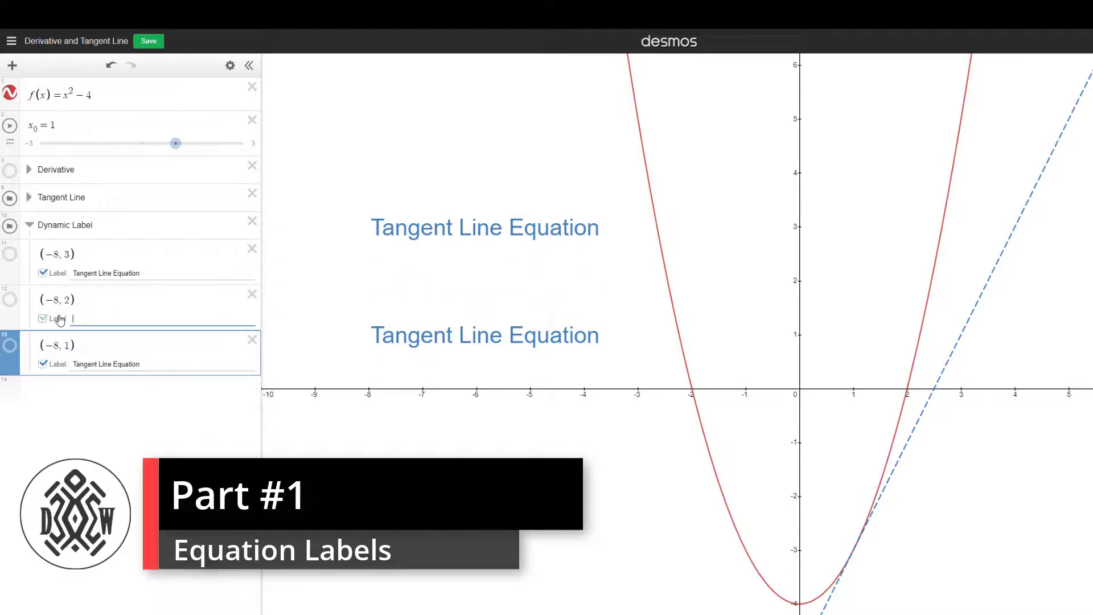
{"action": "type", "text": "`"}
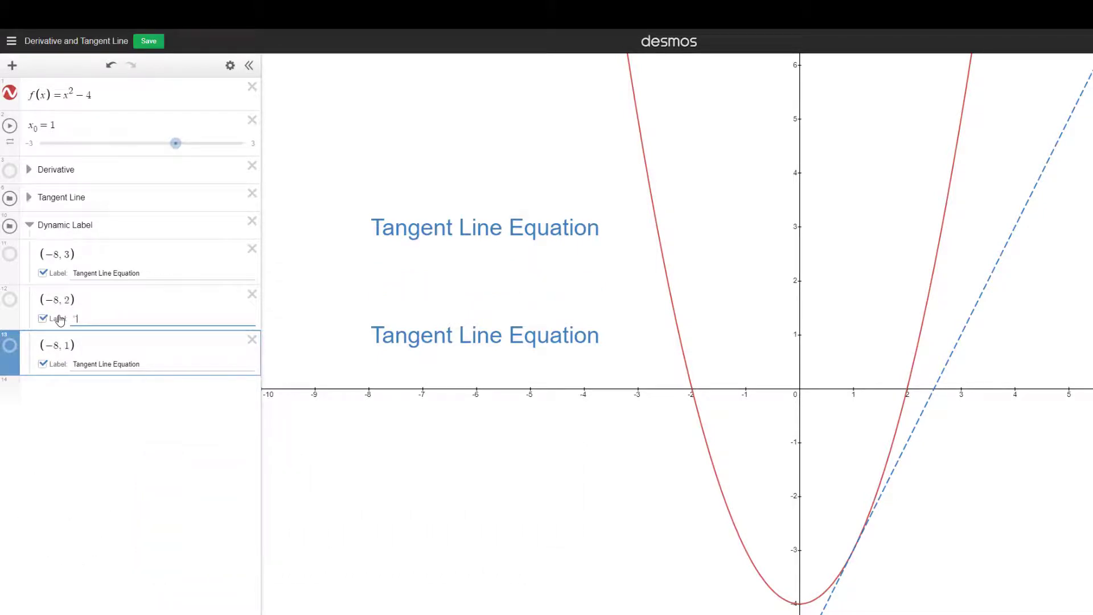
{"action": "type", "text": "`"}
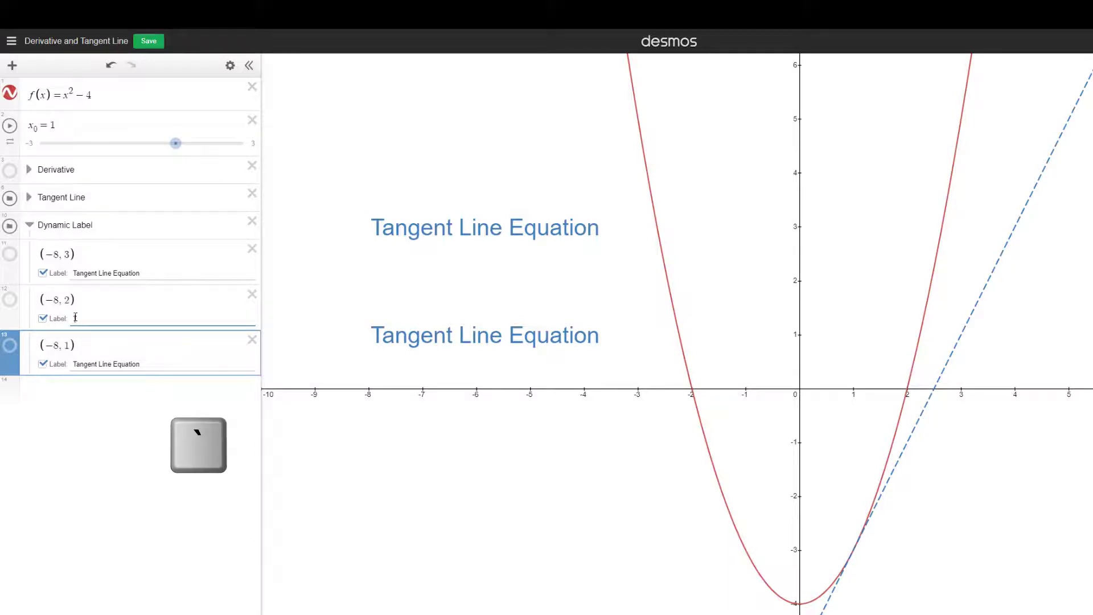
{"action": "type", "text": "2x"}
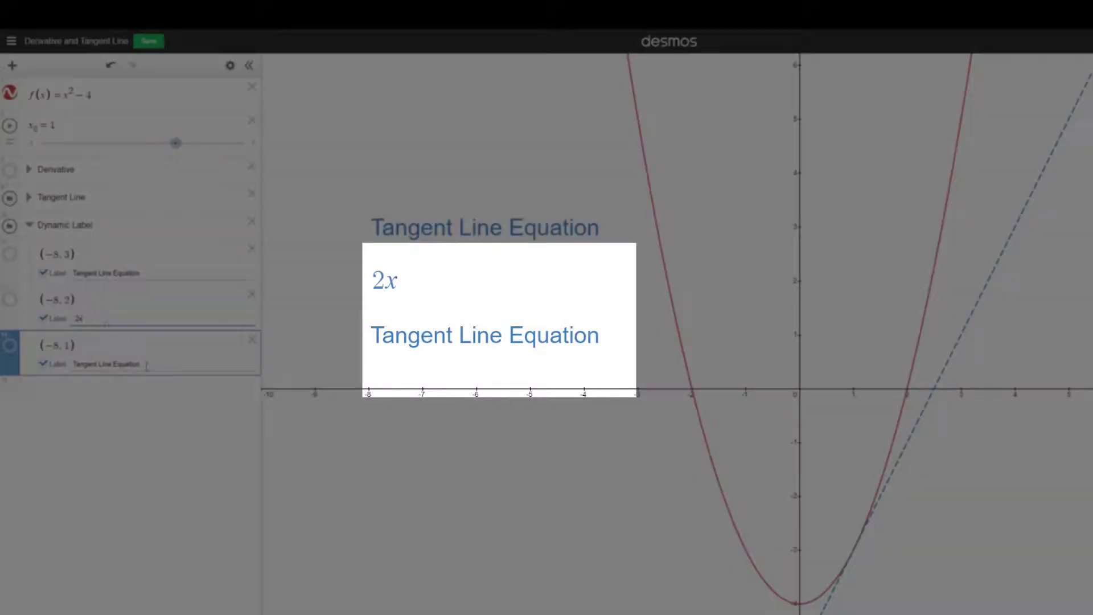
{"action": "left_click_drag", "start_coordinate": [140, 365], "coordinate": [60, 370]}
{"action": "type", "text": "`2x"}
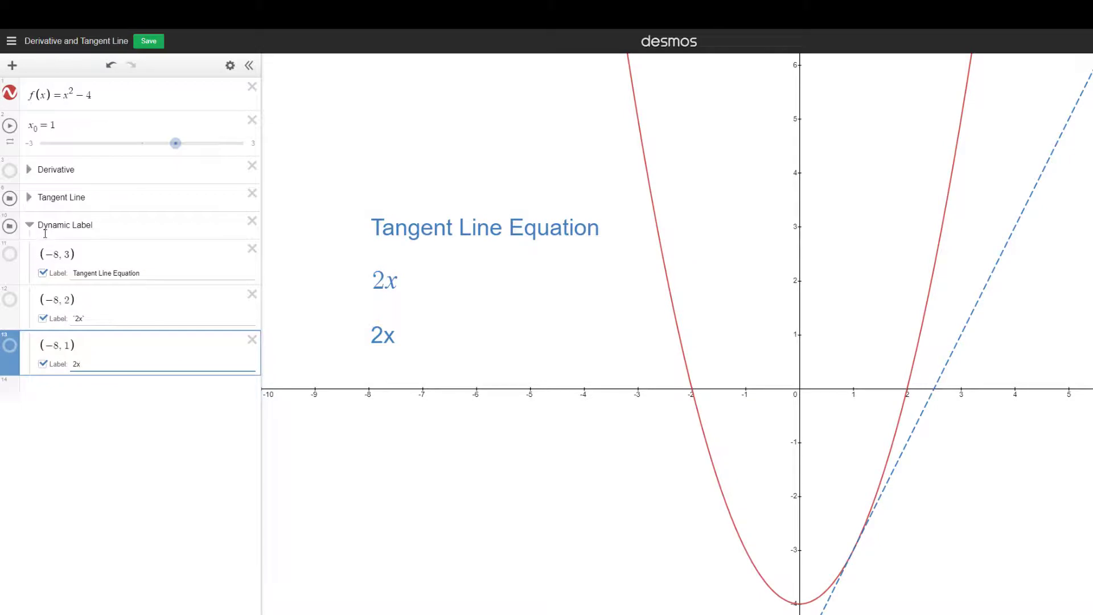
Step: Expand the Tangent Line folder and replace the 2x between backticks in point (-8, 2)'s label with y-y_0
{"action": "left_click", "coordinate": [29, 197]}
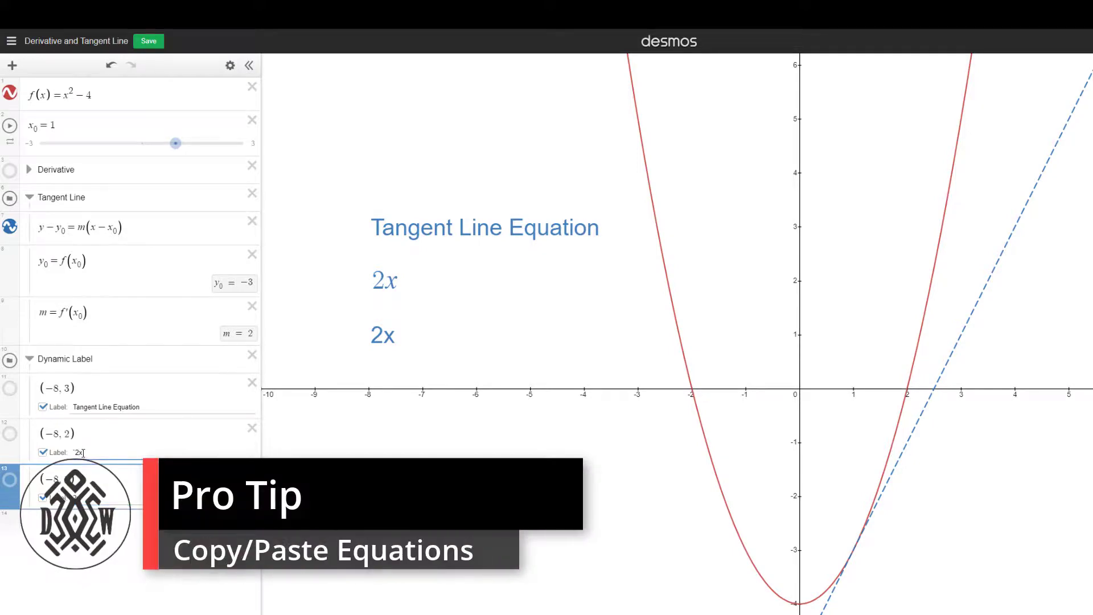
{"action": "left_click_drag", "start_coordinate": [83, 453], "coordinate": [76, 453]}
{"action": "key", "text": "BackSpace"}
{"action": "type", "text": "y"}
{"action": "type", "text": "-y0"}
{"action": "key", "text": "BackSpace"}
{"action": "type", "text": "_0"}
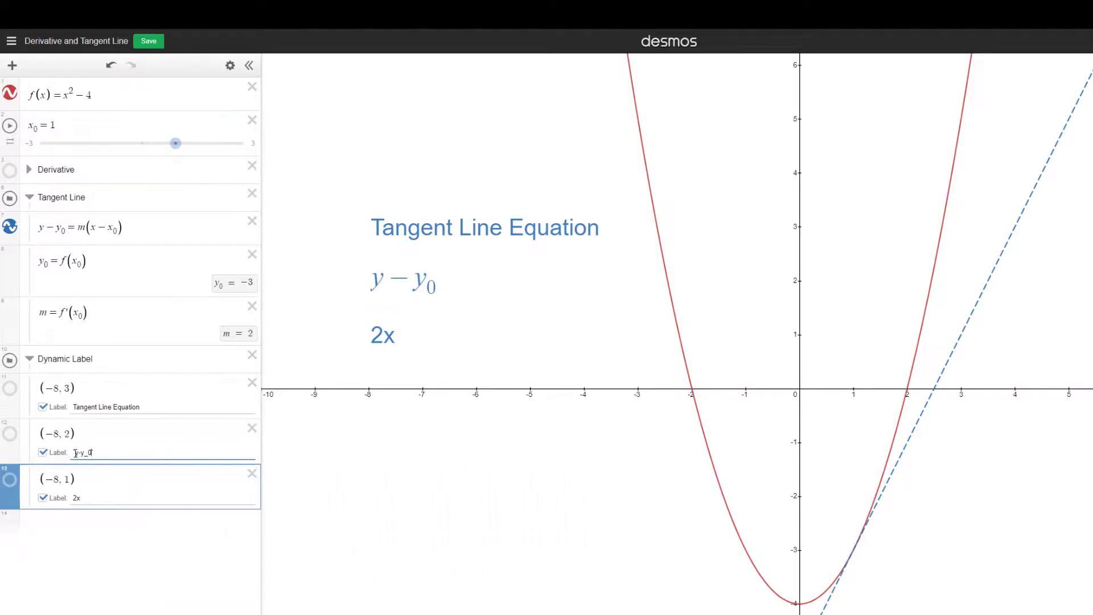
Step: Replace the text between backticks in point (-8, 2)'s label with the equation copied from the Tangent Line folder
{"action": "key", "text": "BackSpace"}
{"action": "key", "text": "BackSpace"}
{"action": "key", "text": "BackSpace"}
{"action": "key", "text": "BackSpace"}
{"action": "key", "text": "BackSpace"}
{"action": "left_click_drag", "start_coordinate": [149, 229], "coordinate": [32, 230]}
{"action": "key", "text": "ctrl+c"}
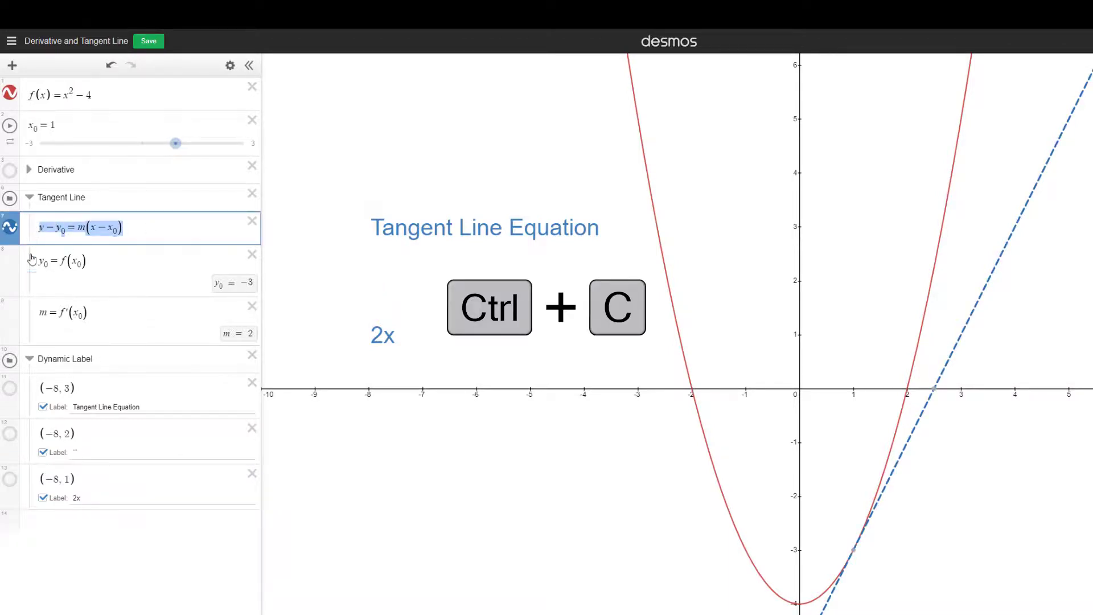
{"action": "left_click", "coordinate": [76, 451]}
{"action": "key", "text": "ctrl+v"}
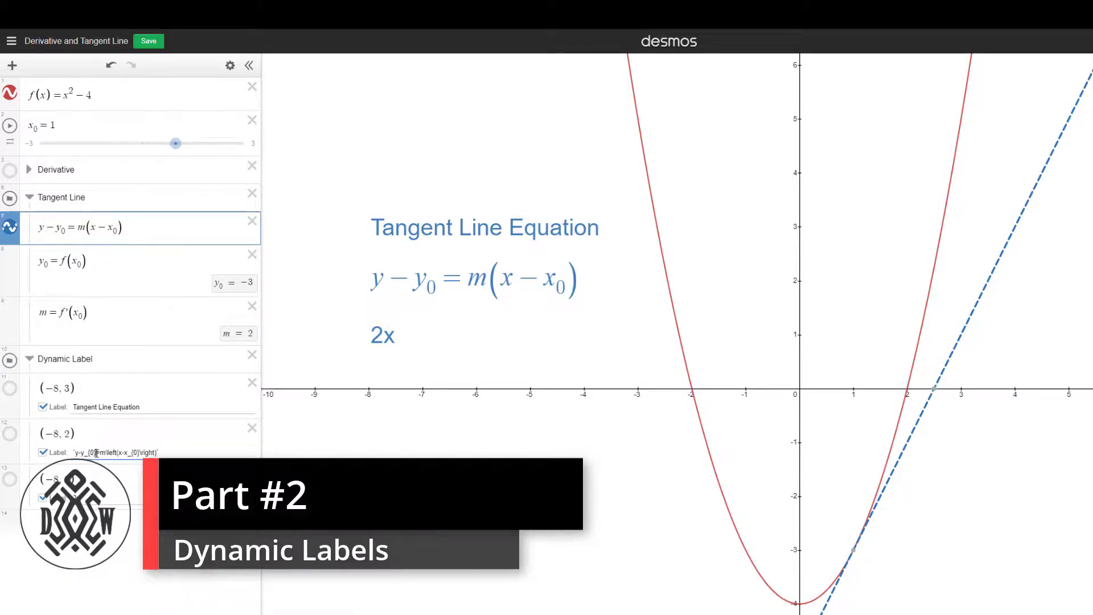
Step: Make y_{0} dynamic in point (-8, 2)'s label as ${y_{0}}, test it with x_0 at 0.98, and undo the slider move
{"action": "left_click", "coordinate": [79, 453]}
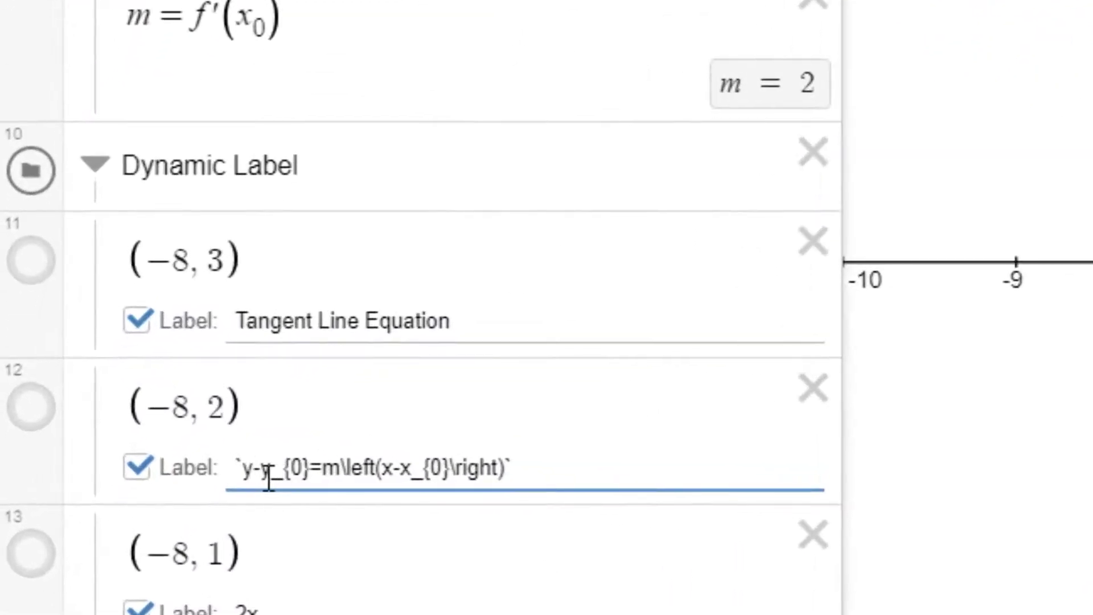
{"action": "left_click", "coordinate": [266, 479]}
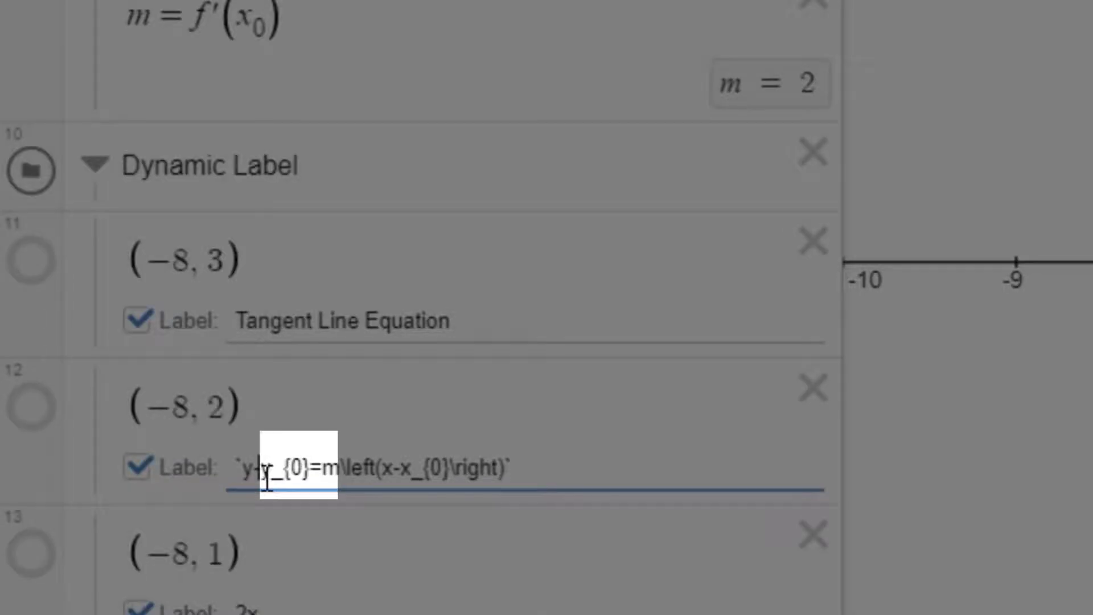
{"action": "type", "text": "${"}
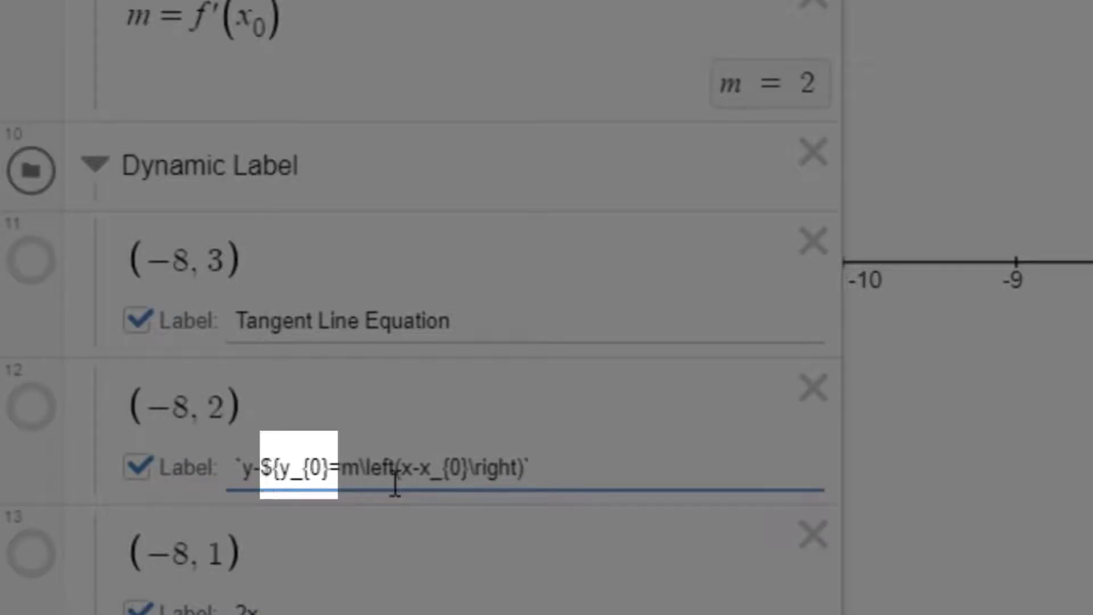
{"action": "left_click", "coordinate": [330, 468]}
{"action": "type", "text": "}"}
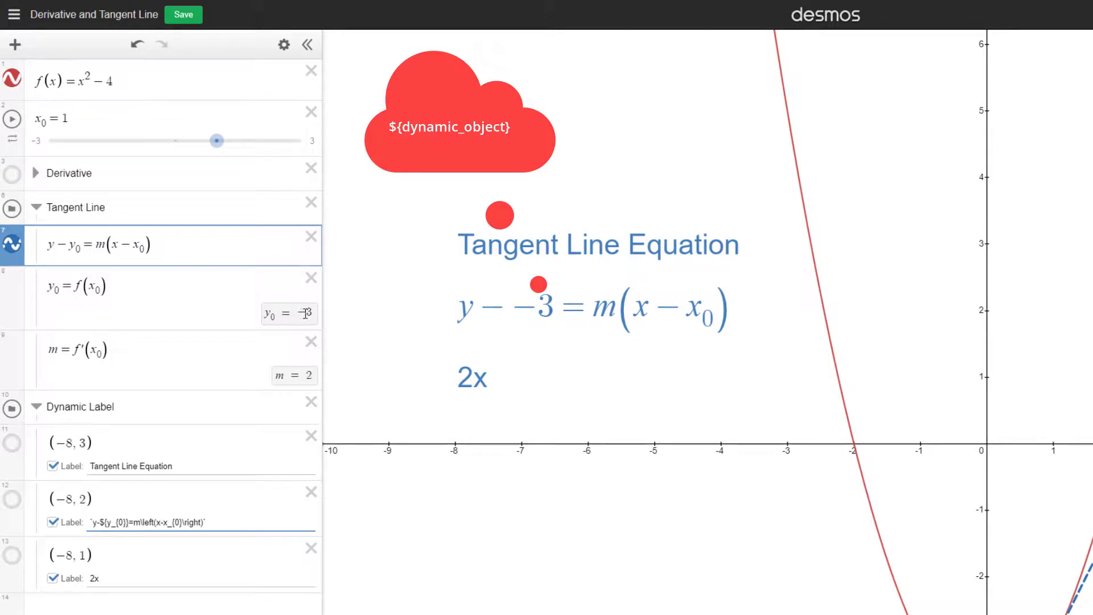
{"action": "left_click_drag", "start_coordinate": [220, 142], "coordinate": [219, 141]}
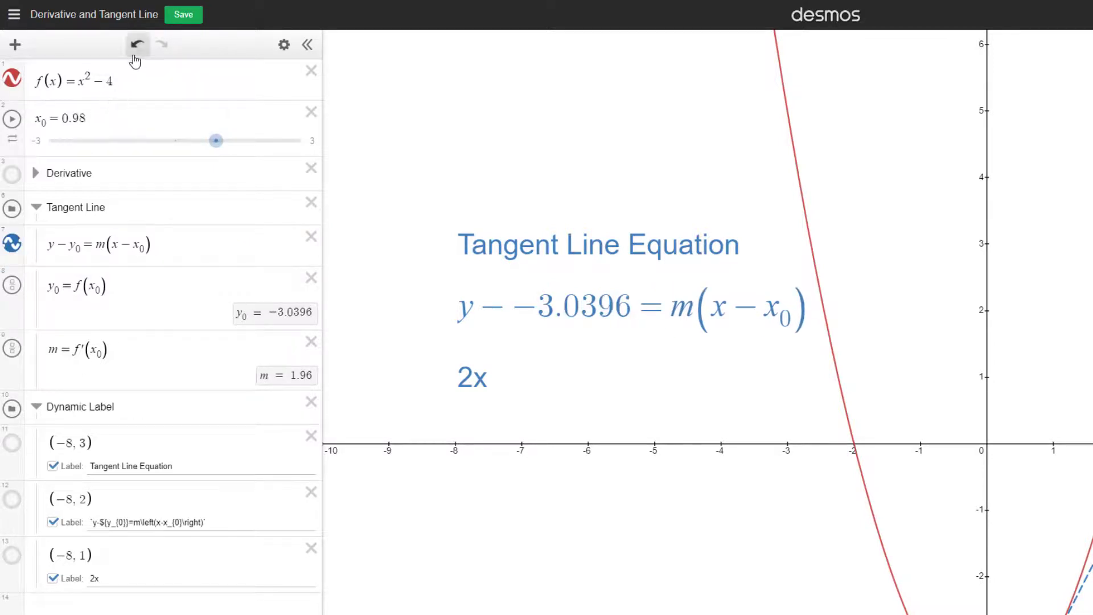
{"action": "left_click", "coordinate": [135, 55]}
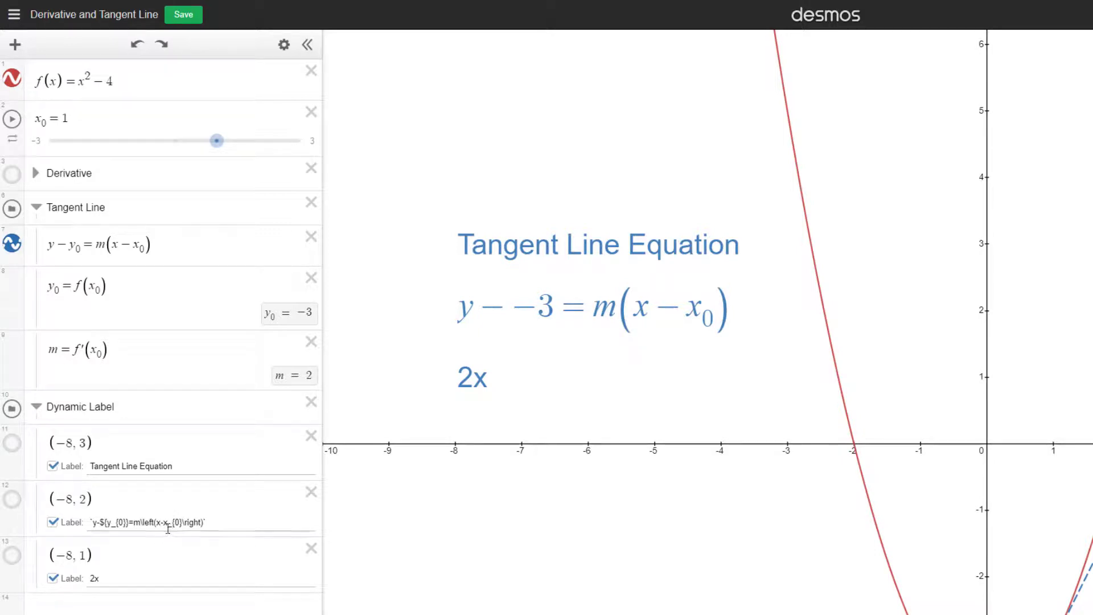
Step: Make x_{0} and m dynamic in point (-8, 2)'s label by rewriting them as ${x_{0}} and ${m}
{"action": "left_click", "coordinate": [164, 524]}
{"action": "type", "text": "$"}
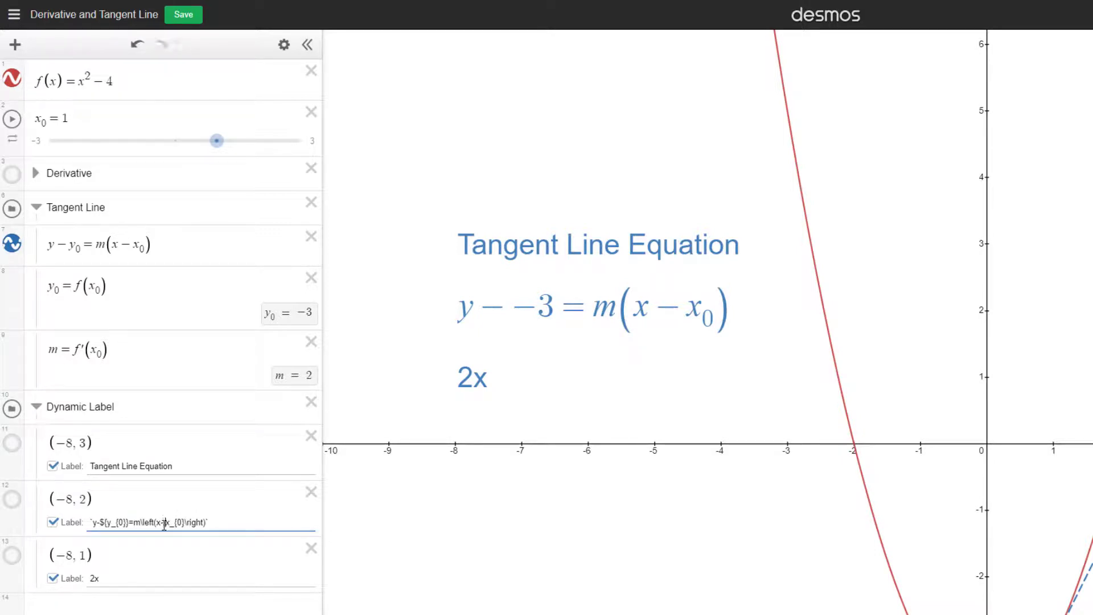
{"action": "type", "text": "${"}
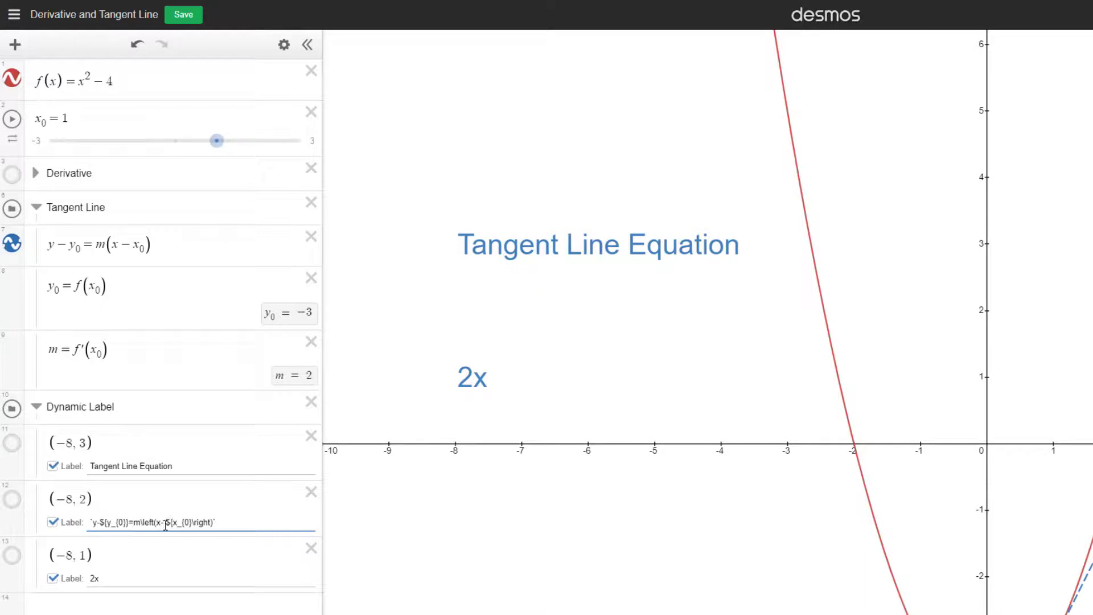
{"action": "left_click", "coordinate": [191, 525]}
{"action": "type", "text": "}"}
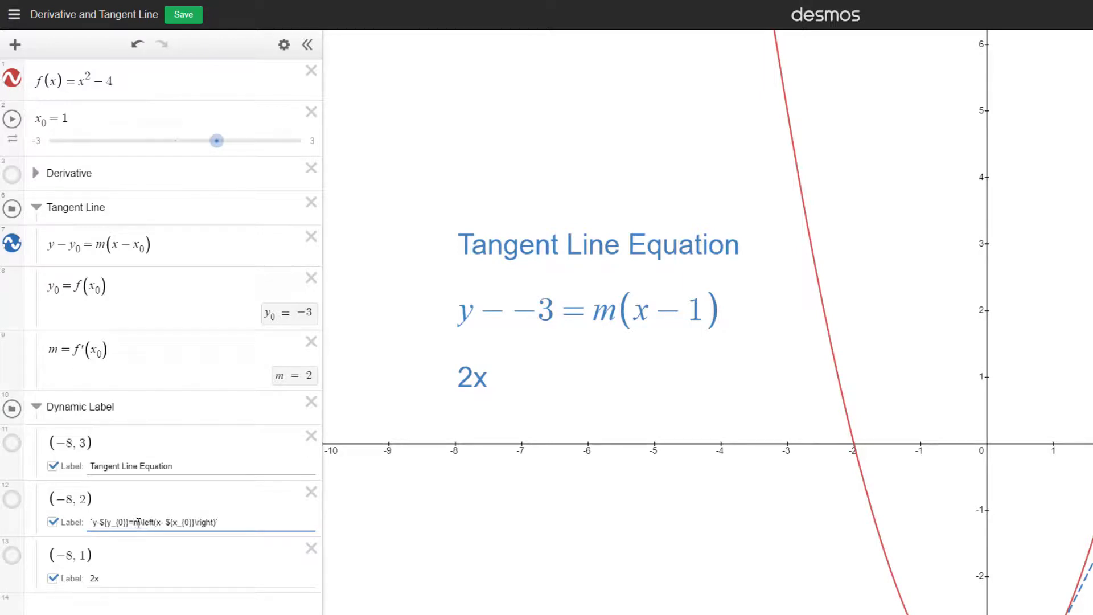
{"action": "type", "text": "${"}
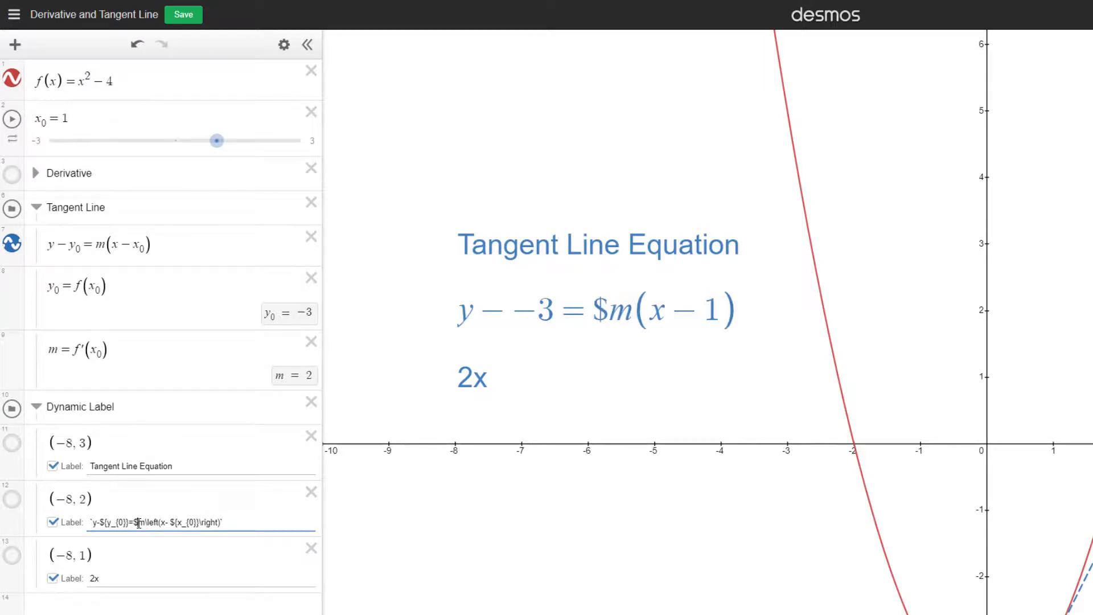
{"action": "left_click", "coordinate": [148, 523]}
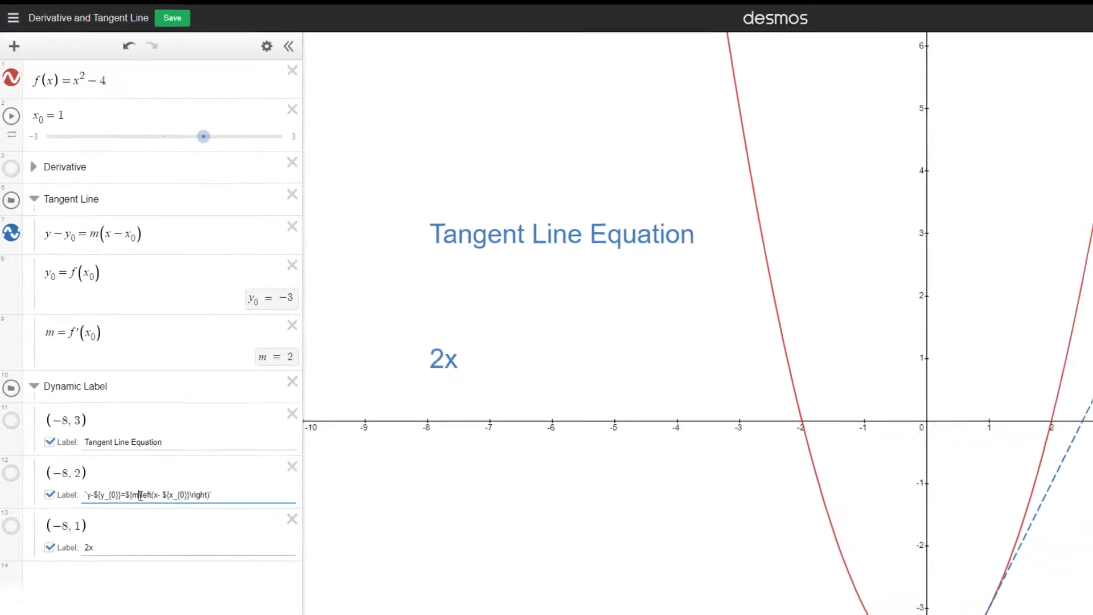
{"action": "type", "text": "}"}
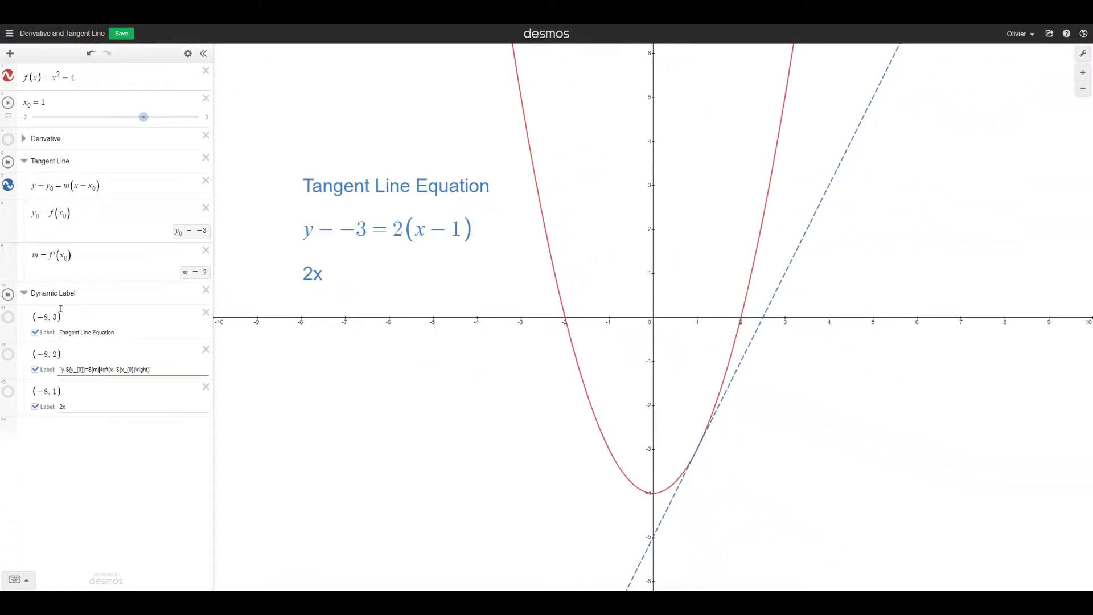
Step: Animate the x_0 slider briefly to test the dynamic label, stop it, and undo the slider change
{"action": "left_click", "coordinate": [8, 103]}
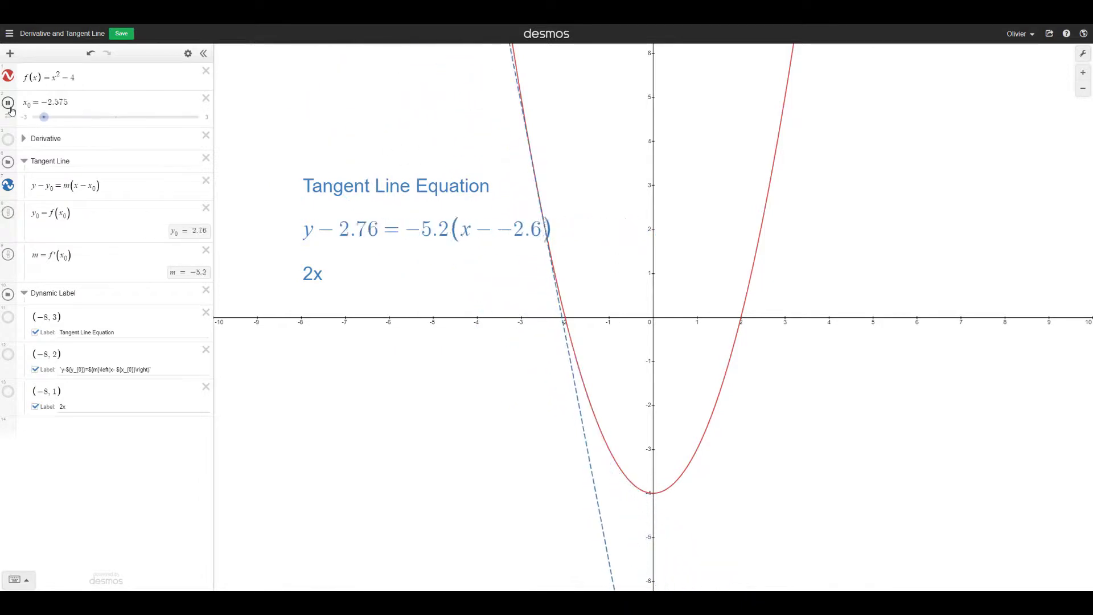
{"action": "left_click", "coordinate": [10, 108]}
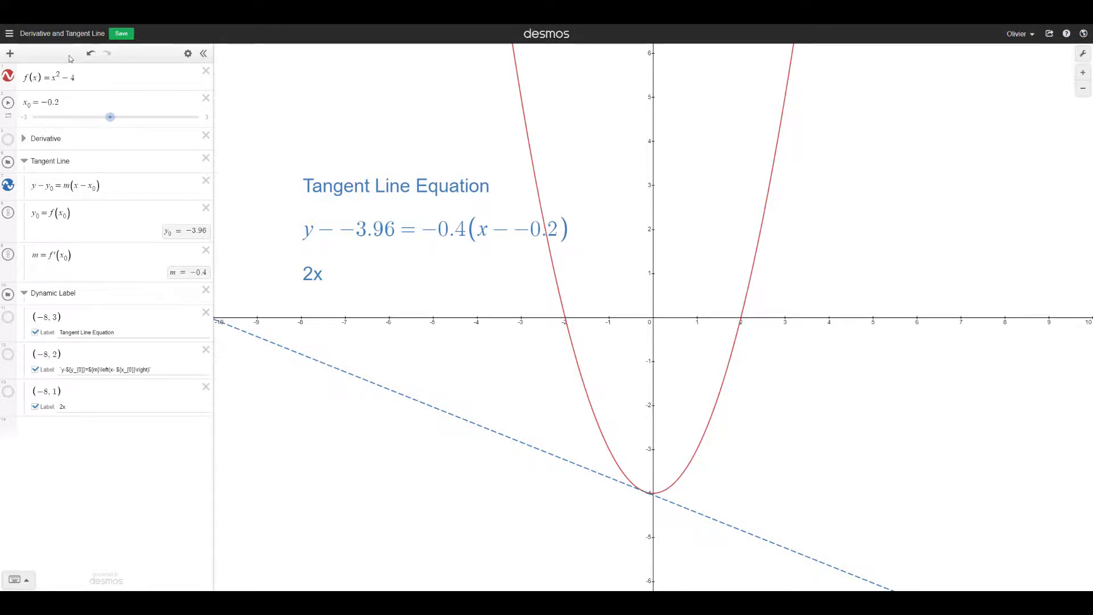
{"action": "left_click", "coordinate": [91, 55]}
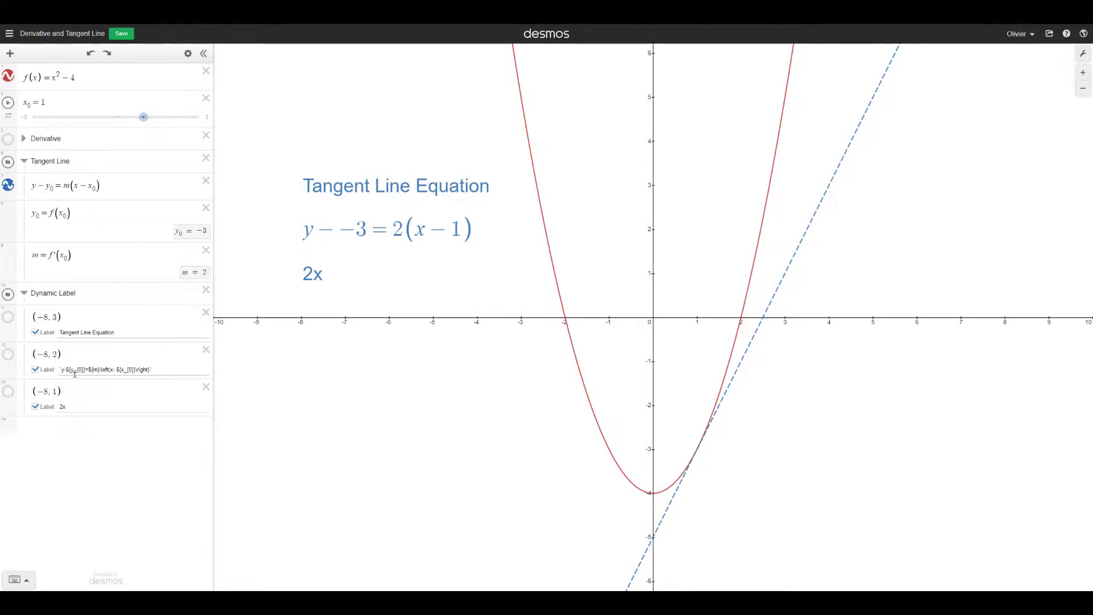
Step: Add a note reading "y = mx + b" below point (-8, 2) in the Dynamic Label folder
{"action": "left_click", "coordinate": [64, 350]}
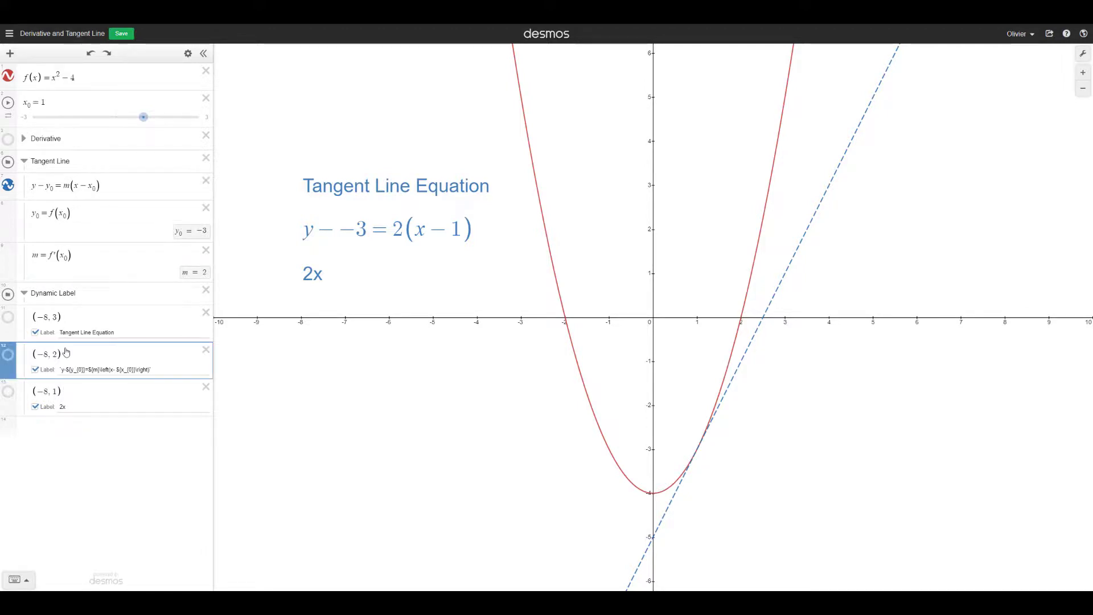
{"action": "key", "text": "Return"}
{"action": "key", "text": "shift+apostrophe"}
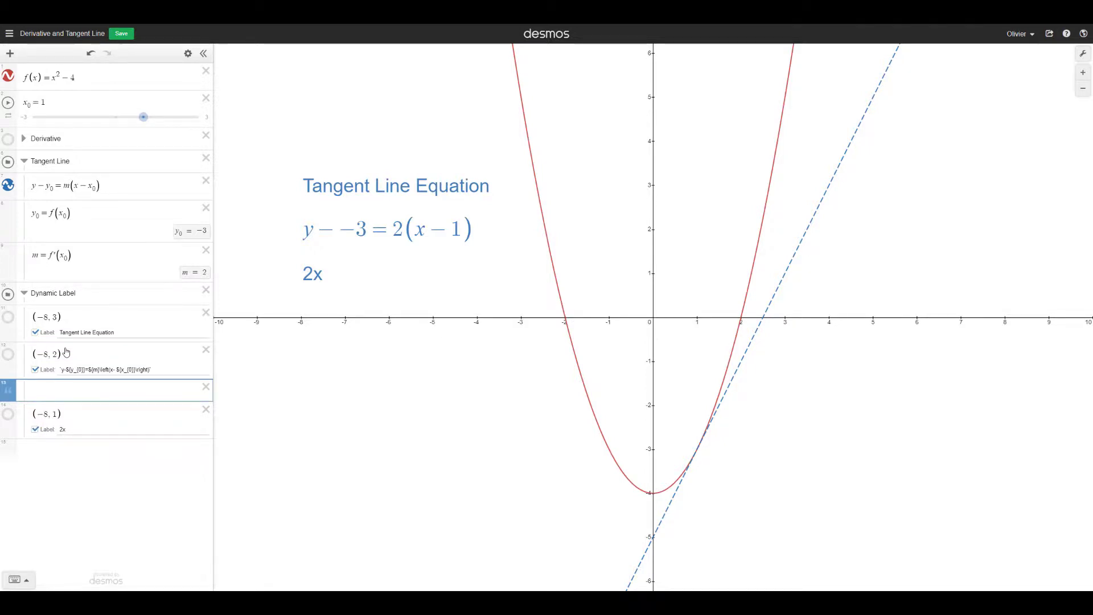
{"action": "type", "text": "="}
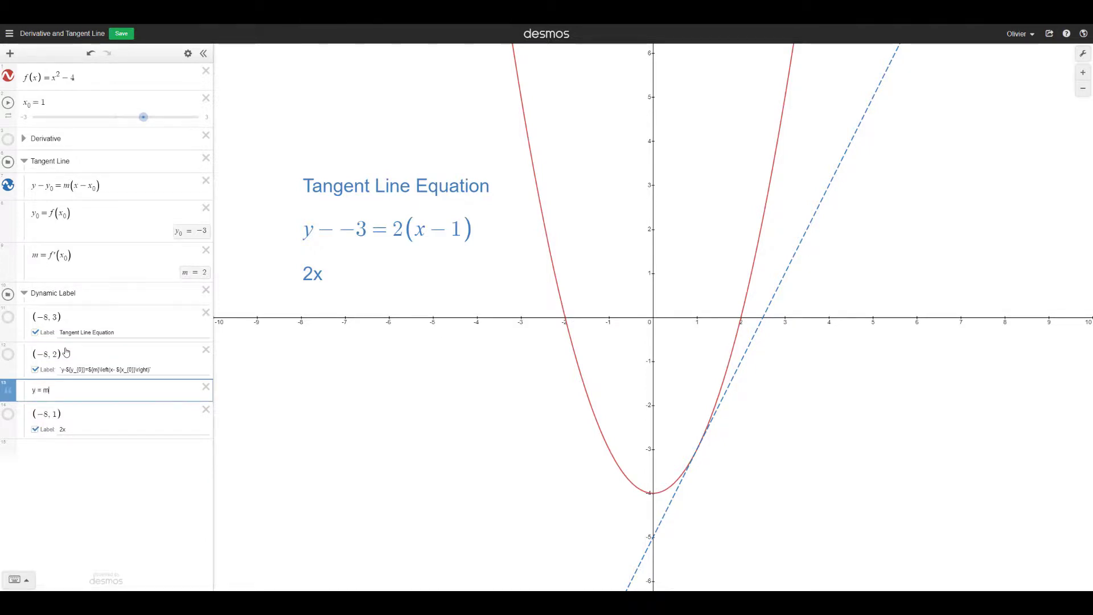
{"action": "type", "text": " mx + b"}
Step: Define the y-intercept as b = y_0 - mx_0 in a new expression below the note
{"action": "key", "text": "Return"}
{"action": "type", "text": "b ="}
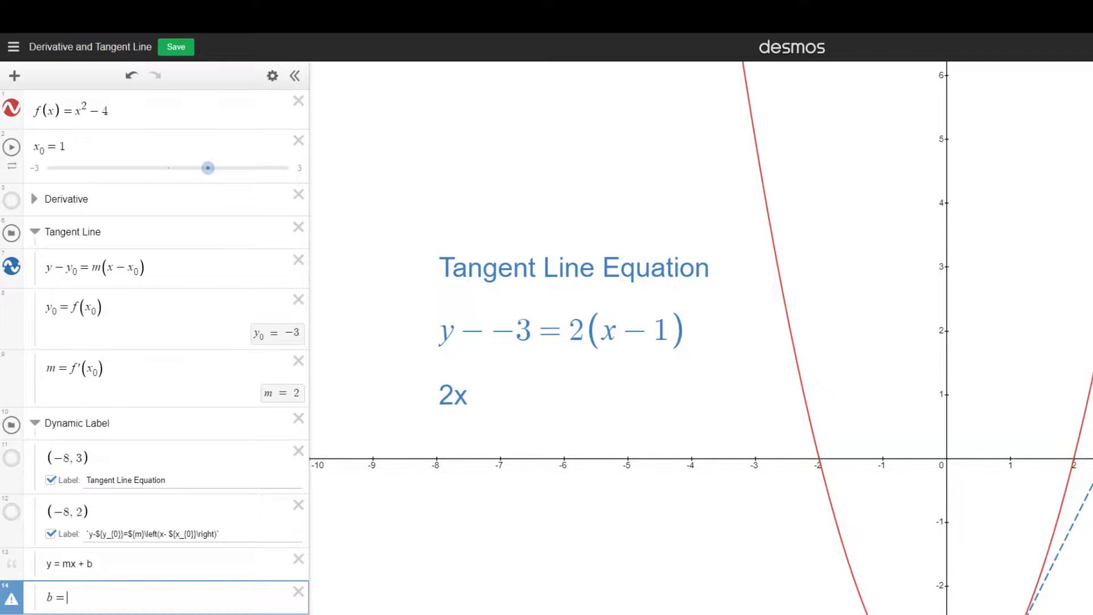
{"action": "type", "text": "y_0"}
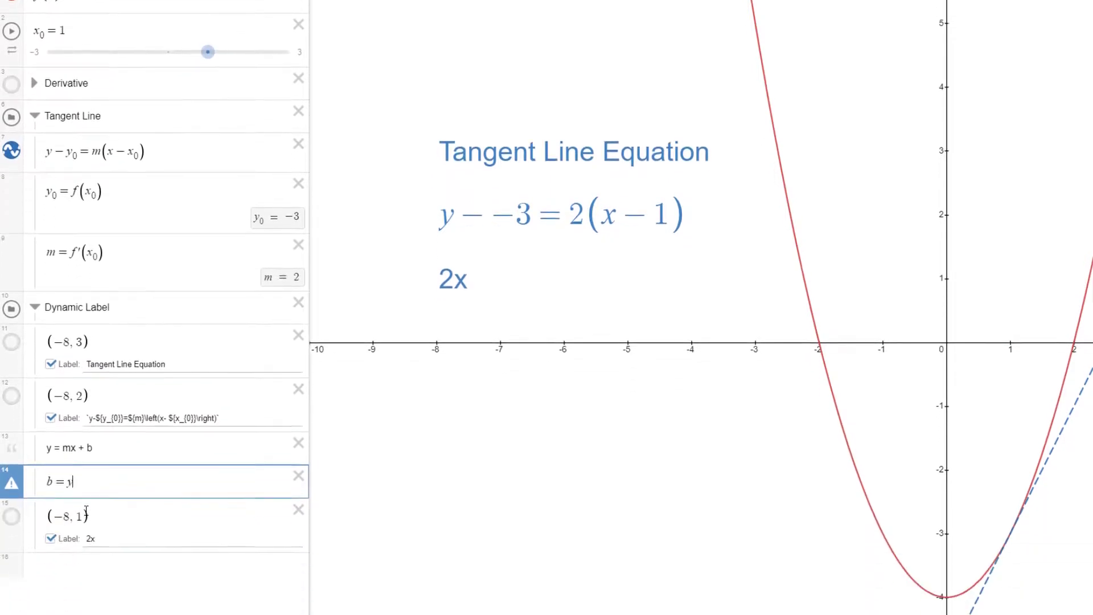
{"action": "type", "text": "-mxo"}
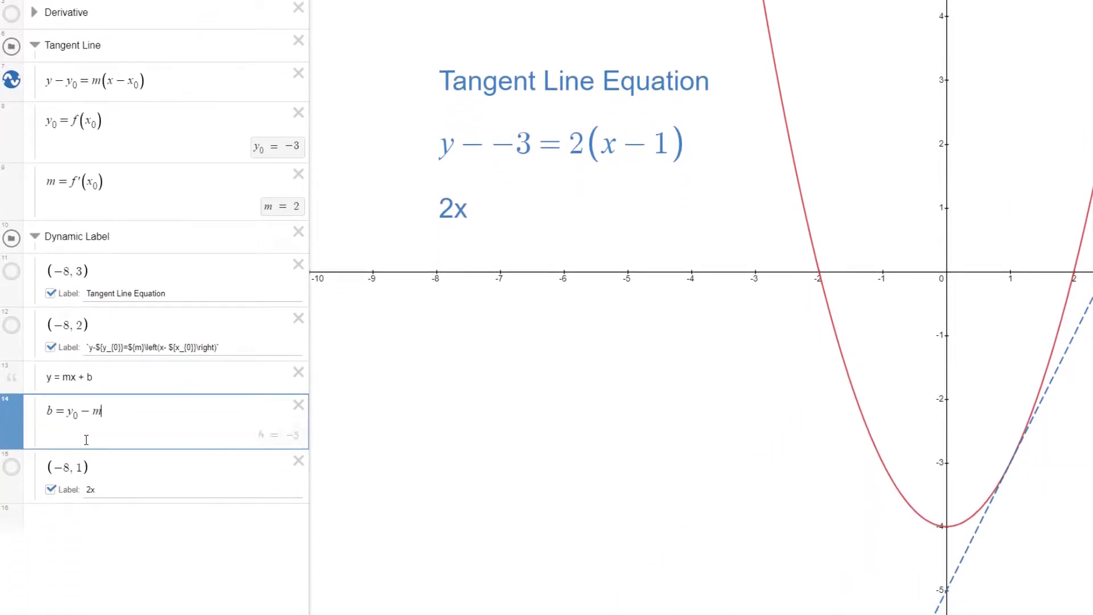
{"action": "key", "text": "BackSpace"}
{"action": "type", "text": "_0"}
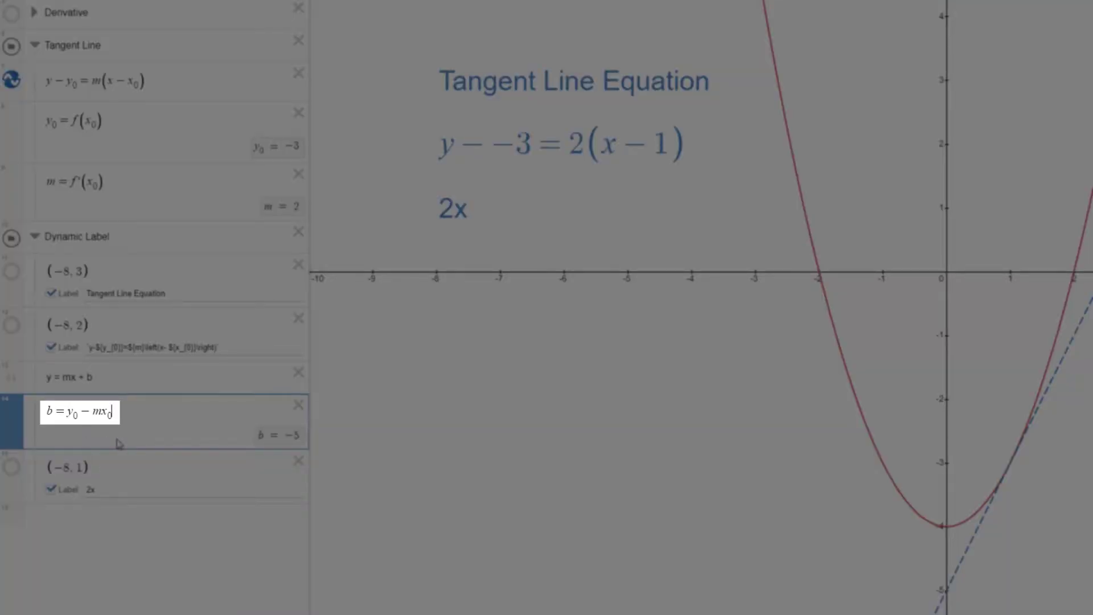
Step: Replace point (-8, 1)'s label with y=${m}x+${b} enclosed in backticks and test it by animating the x_0 slider
{"action": "left_click_drag", "start_coordinate": [107, 495], "coordinate": [86, 496]}
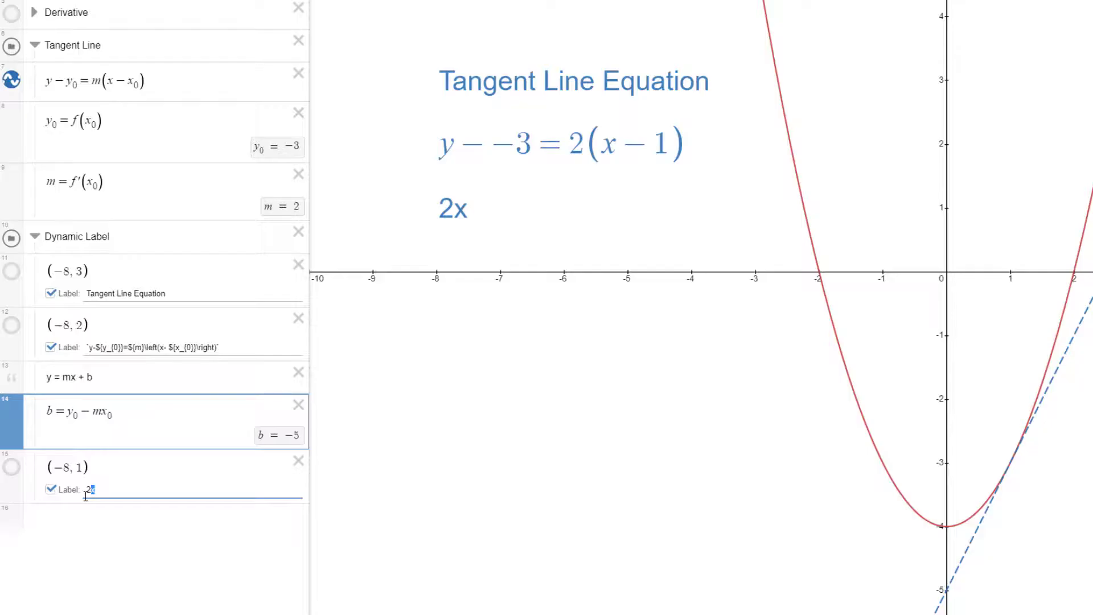
{"action": "key", "text": "BackSpace"}
{"action": "type", "text": "`y=${"}
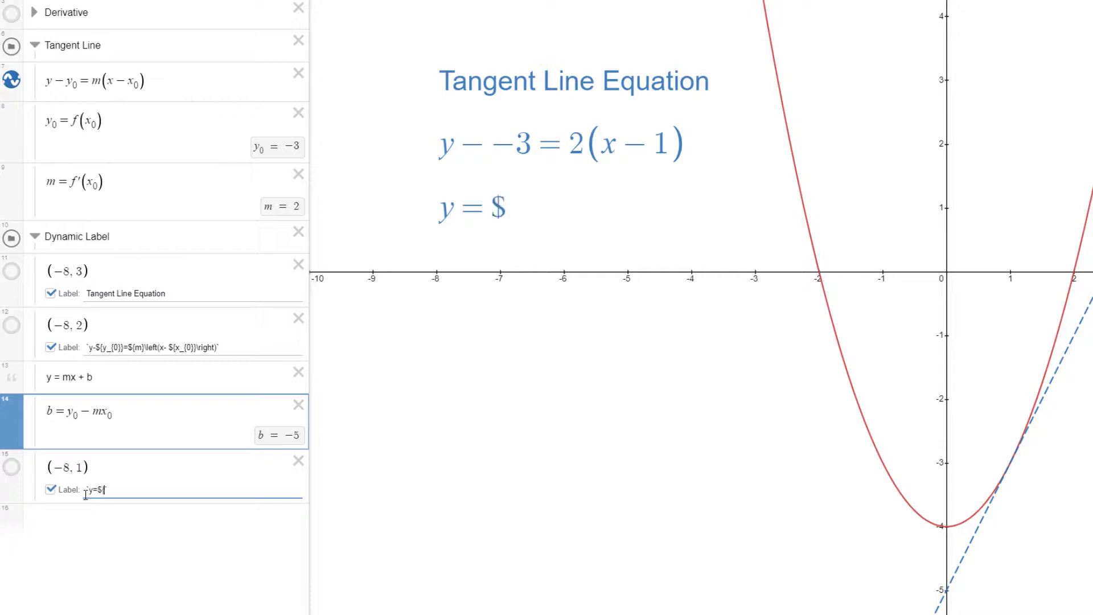
{"action": "type", "text": "m}x"}
{"action": "type", "text": "+"}
{"action": "type", "text": "${b}"}
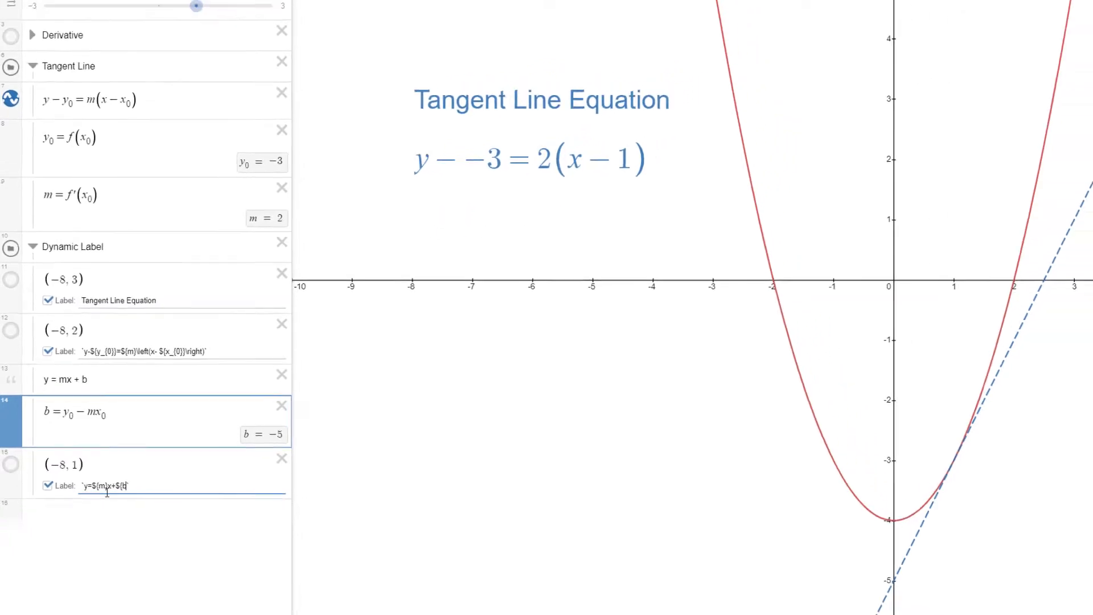
{"action": "type", "text": "`"}
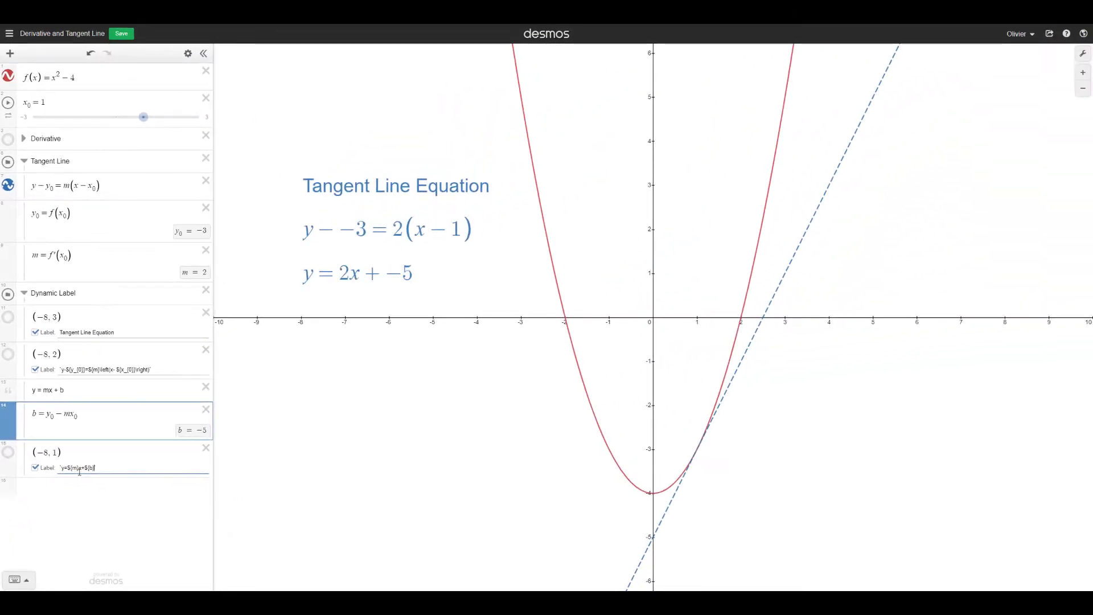
{"action": "left_click", "coordinate": [8, 103]}
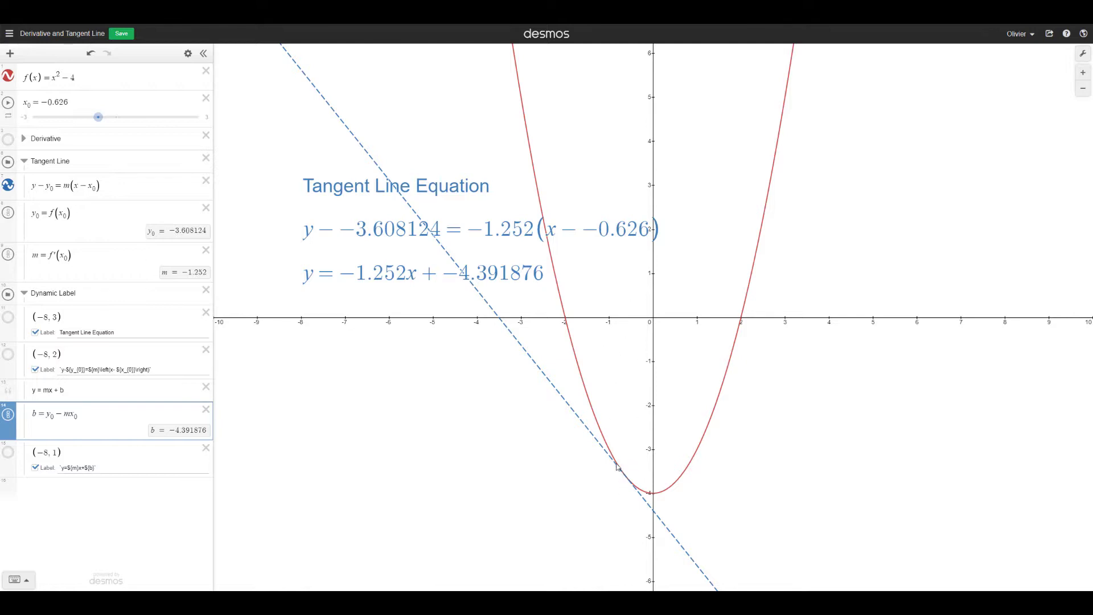
Step: Add the point (x_0, 0) at the end of the Dynamic Label folder and colour it black
{"action": "left_click", "coordinate": [74, 489]}
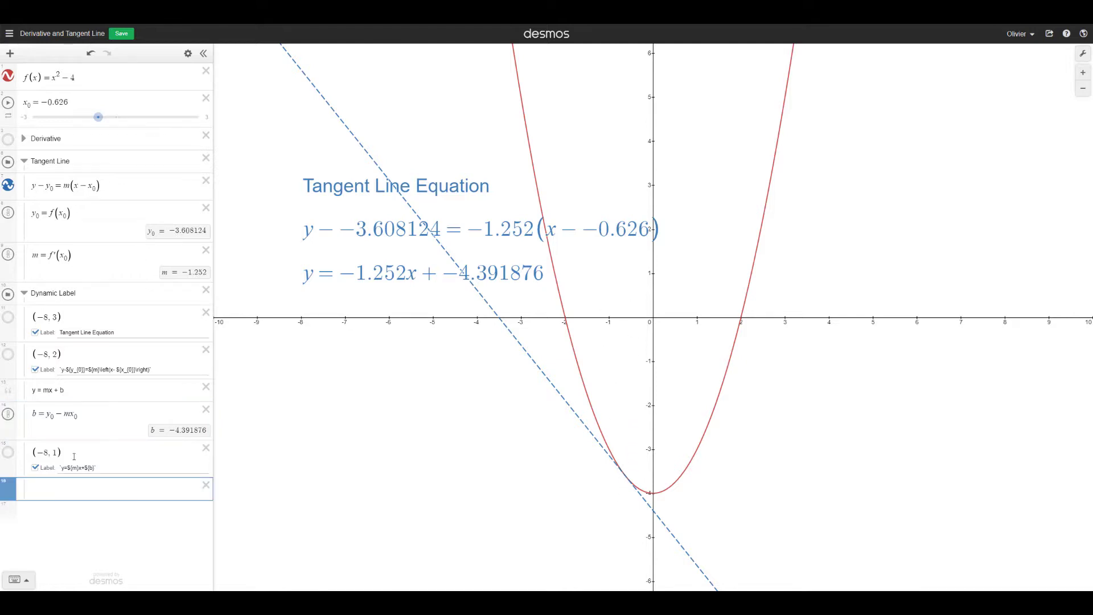
{"action": "type", "text": "("}
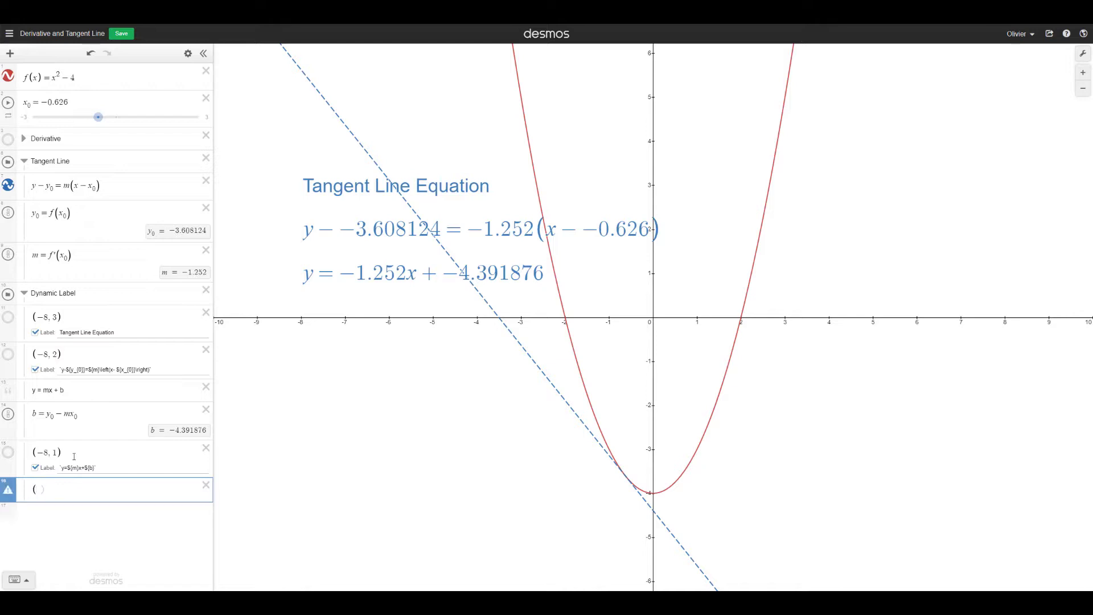
{"action": "type", "text": "x_0,0"}
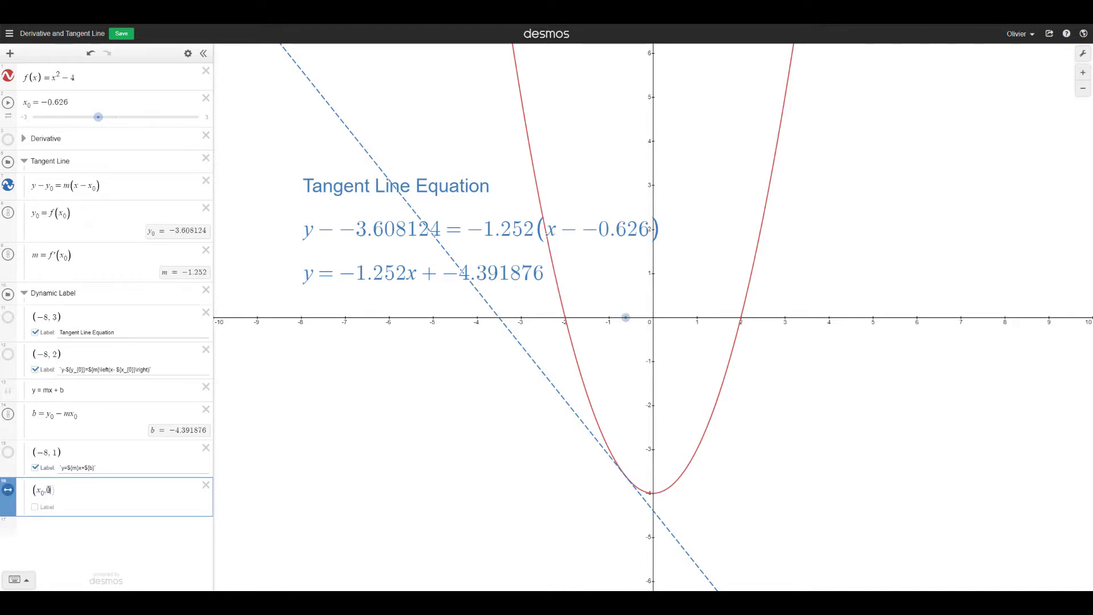
{"action": "left_click", "coordinate": [8, 489]}
{"action": "left_click", "coordinate": [102, 519]}
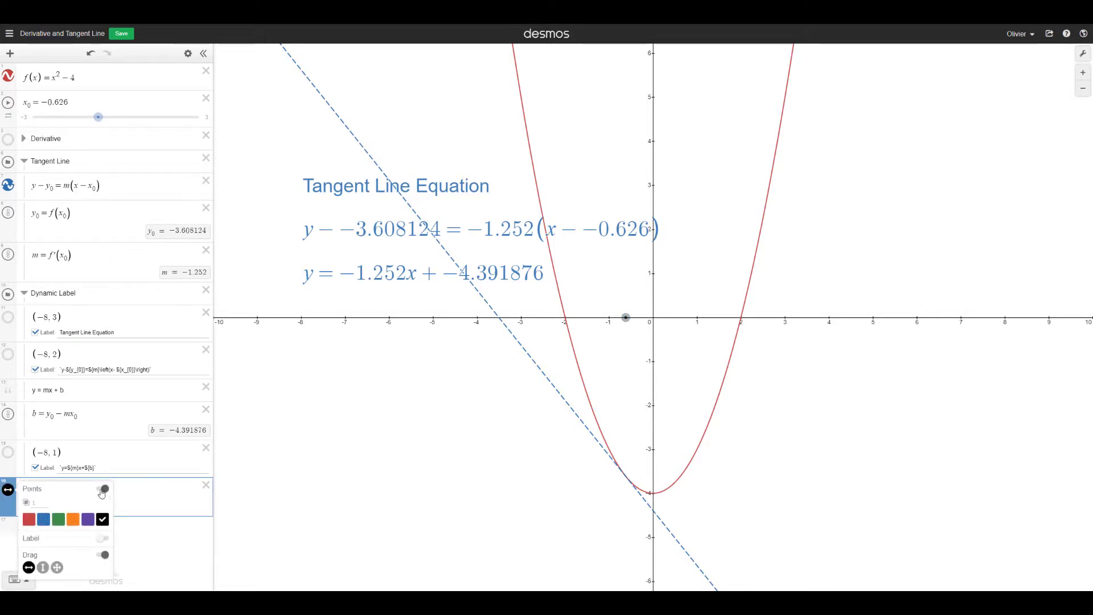
Step: Show a label on point (x_0, 0) reading x_0=${x_0} enclosed in backticks and test it by animating the x_0 slider
{"action": "left_click", "coordinate": [102, 537]}
{"action": "left_click", "coordinate": [122, 495]}
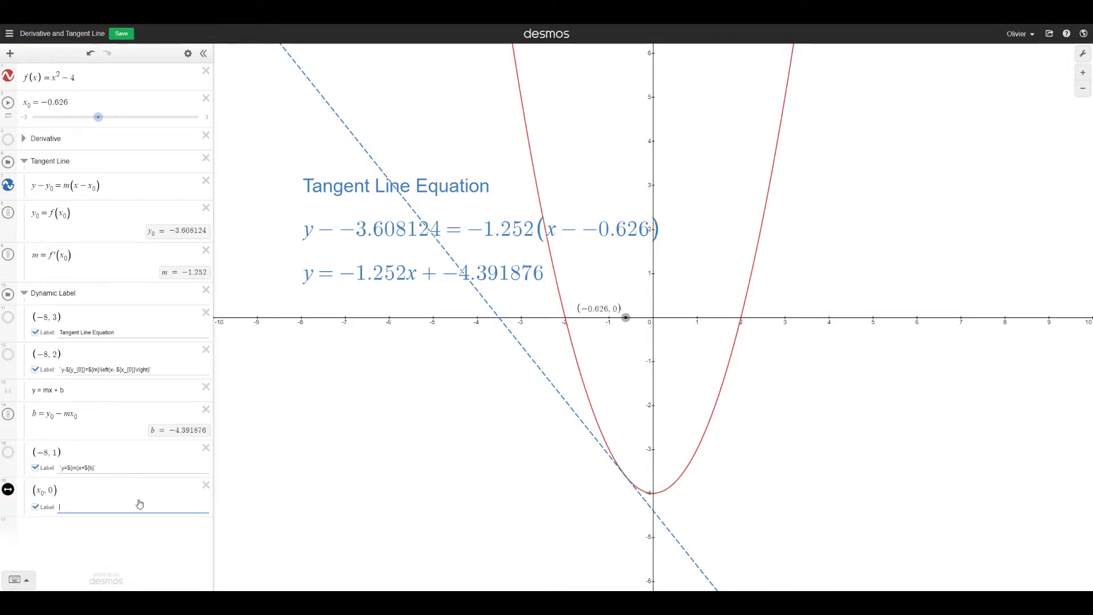
{"action": "type", "text": "`"}
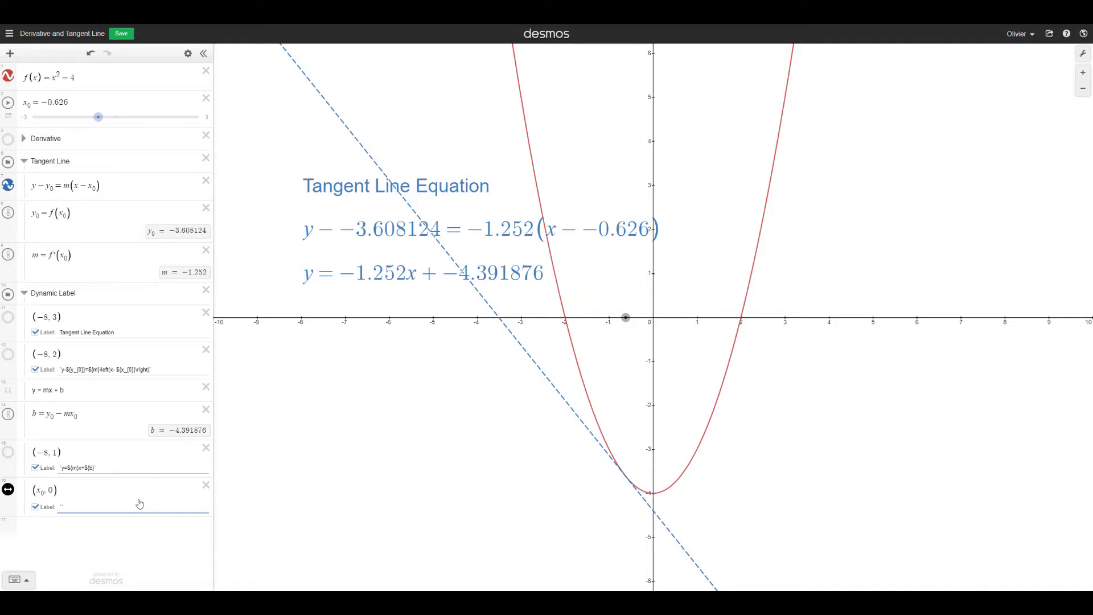
{"action": "type", "text": "x_0=${x_0}"}
{"action": "left_click", "coordinate": [8, 102]}
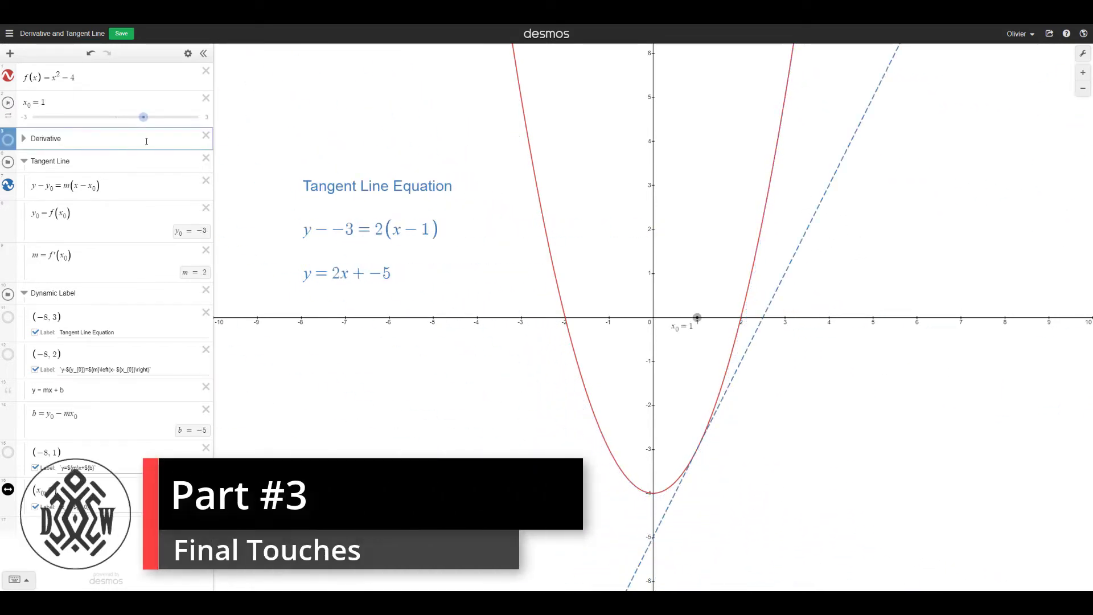
Step: Collapse the Tangent Line and Dynamic Label folders and enable Reverse Contrast for the graph
{"action": "left_click", "coordinate": [25, 163]}
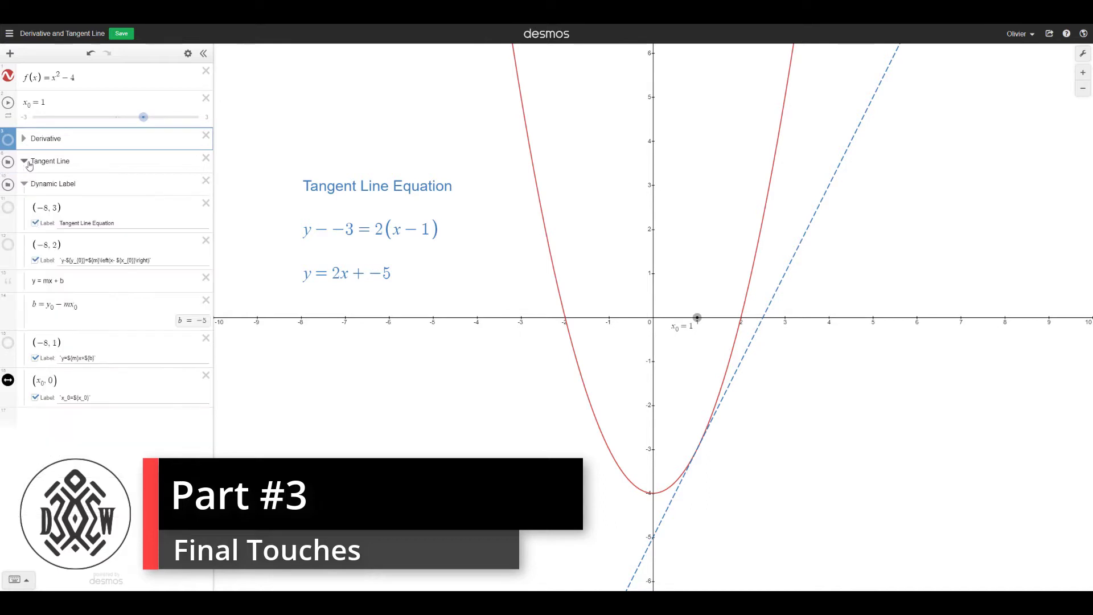
{"action": "left_click", "coordinate": [24, 183]}
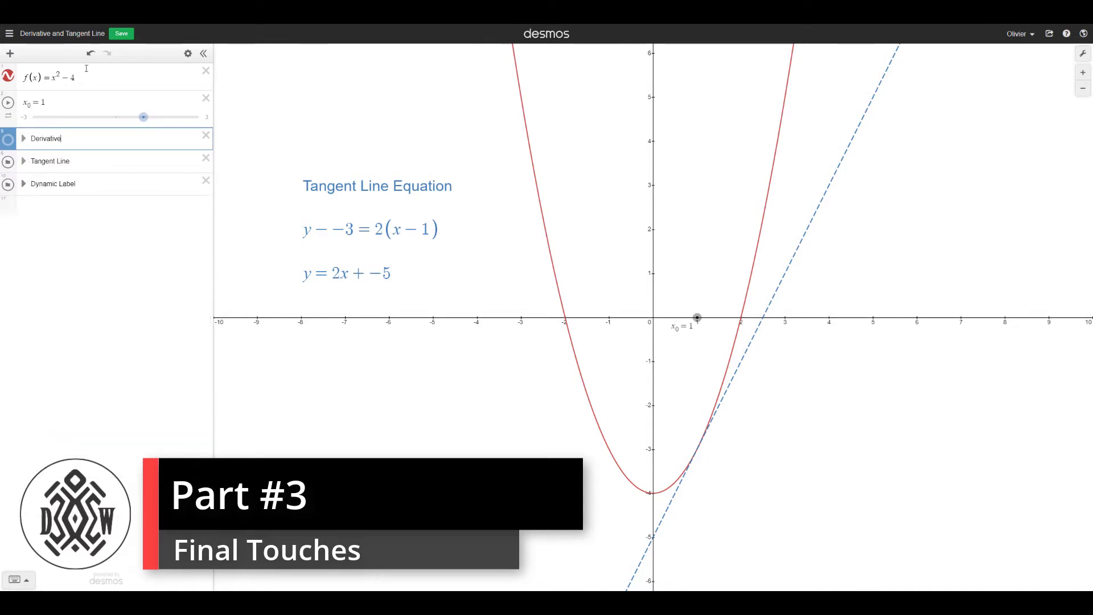
{"action": "left_click", "coordinate": [1085, 54]}
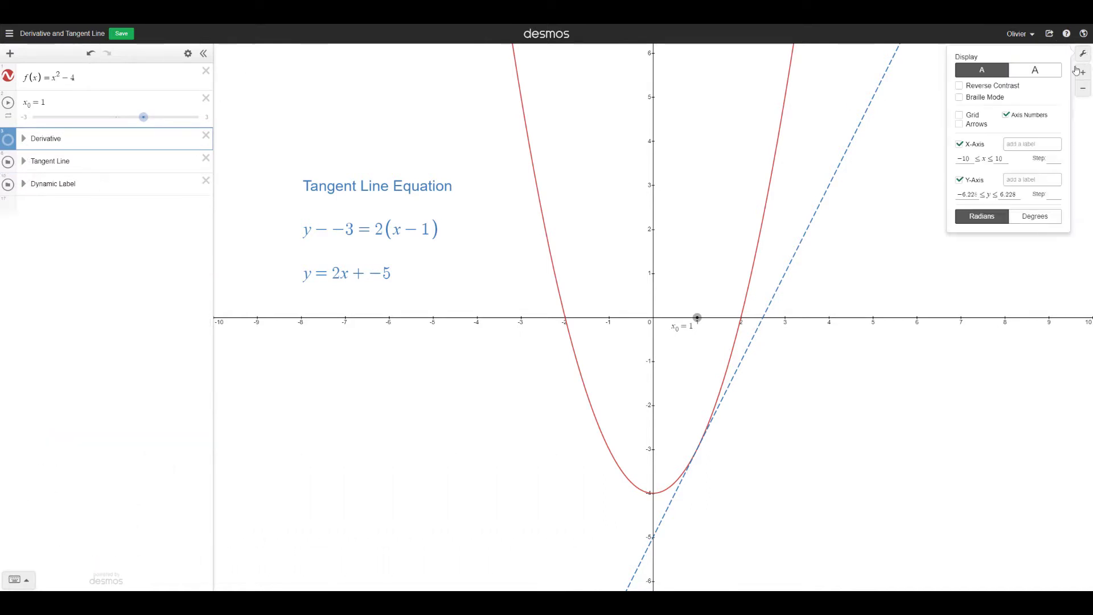
{"action": "left_click", "coordinate": [960, 86]}
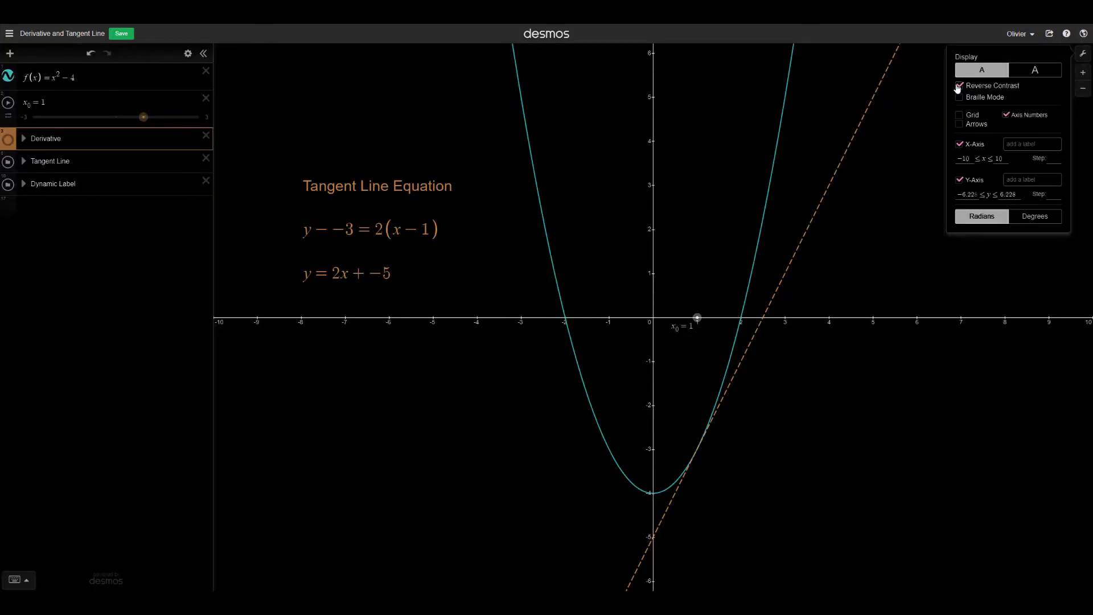
Step: Retitle the graph "Dynamic Label" and save it
{"action": "left_click", "coordinate": [71, 33]}
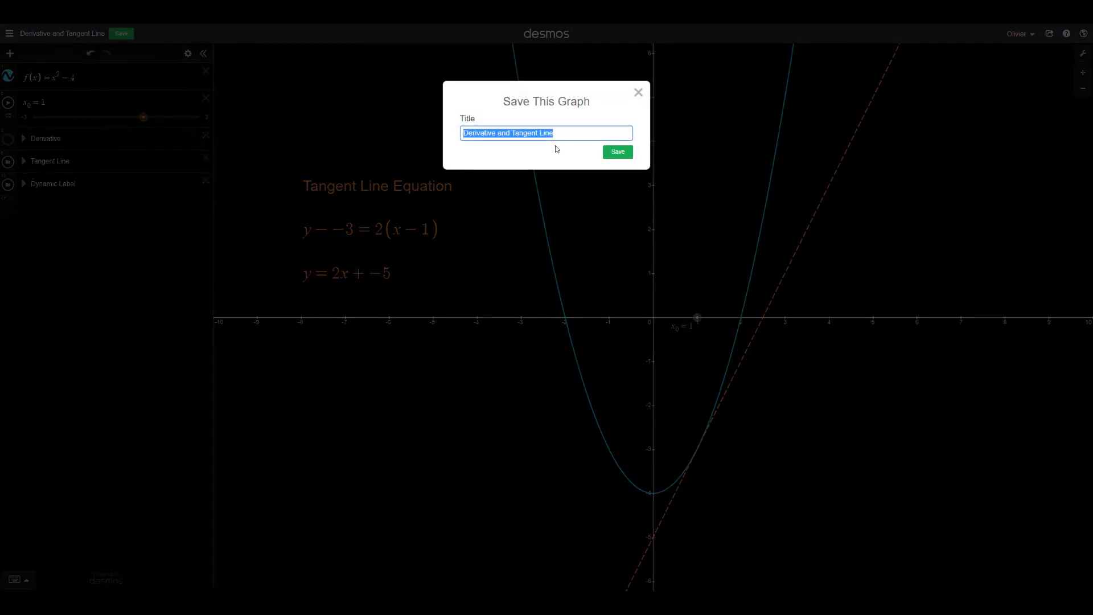
{"action": "key", "text": "BackSpace"}
{"action": "type", "text": "Dynami"}
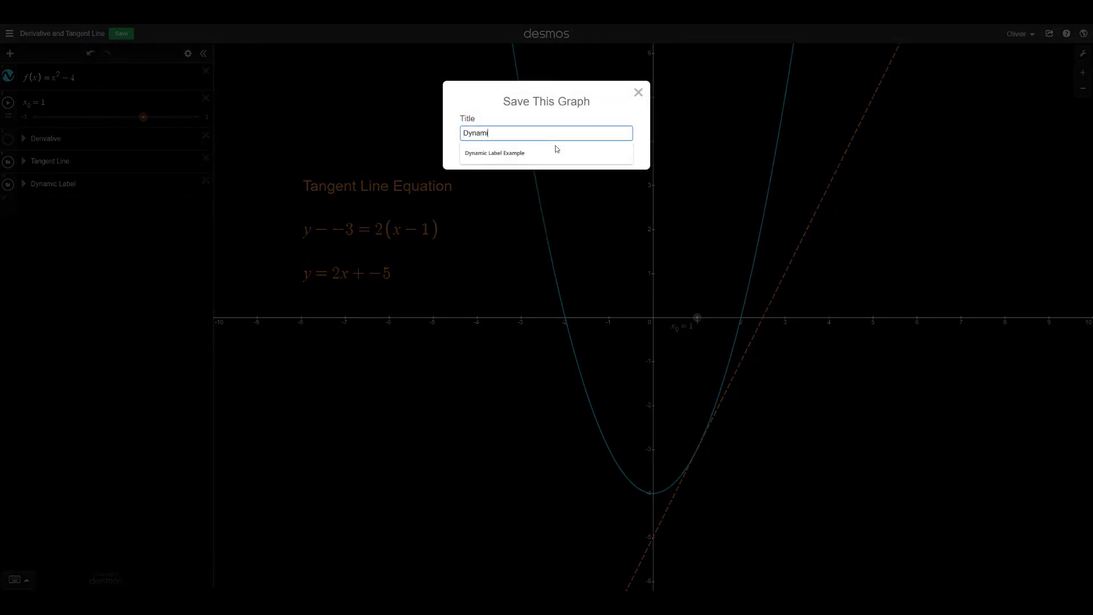
{"action": "type", "text": "c Label"}
{"action": "key", "text": "Return"}
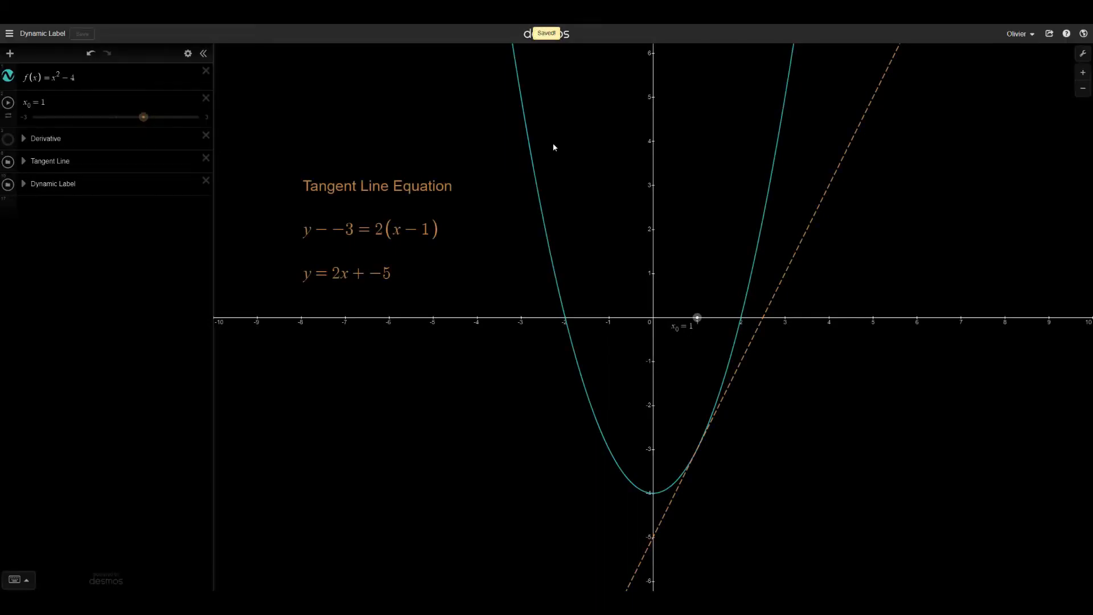